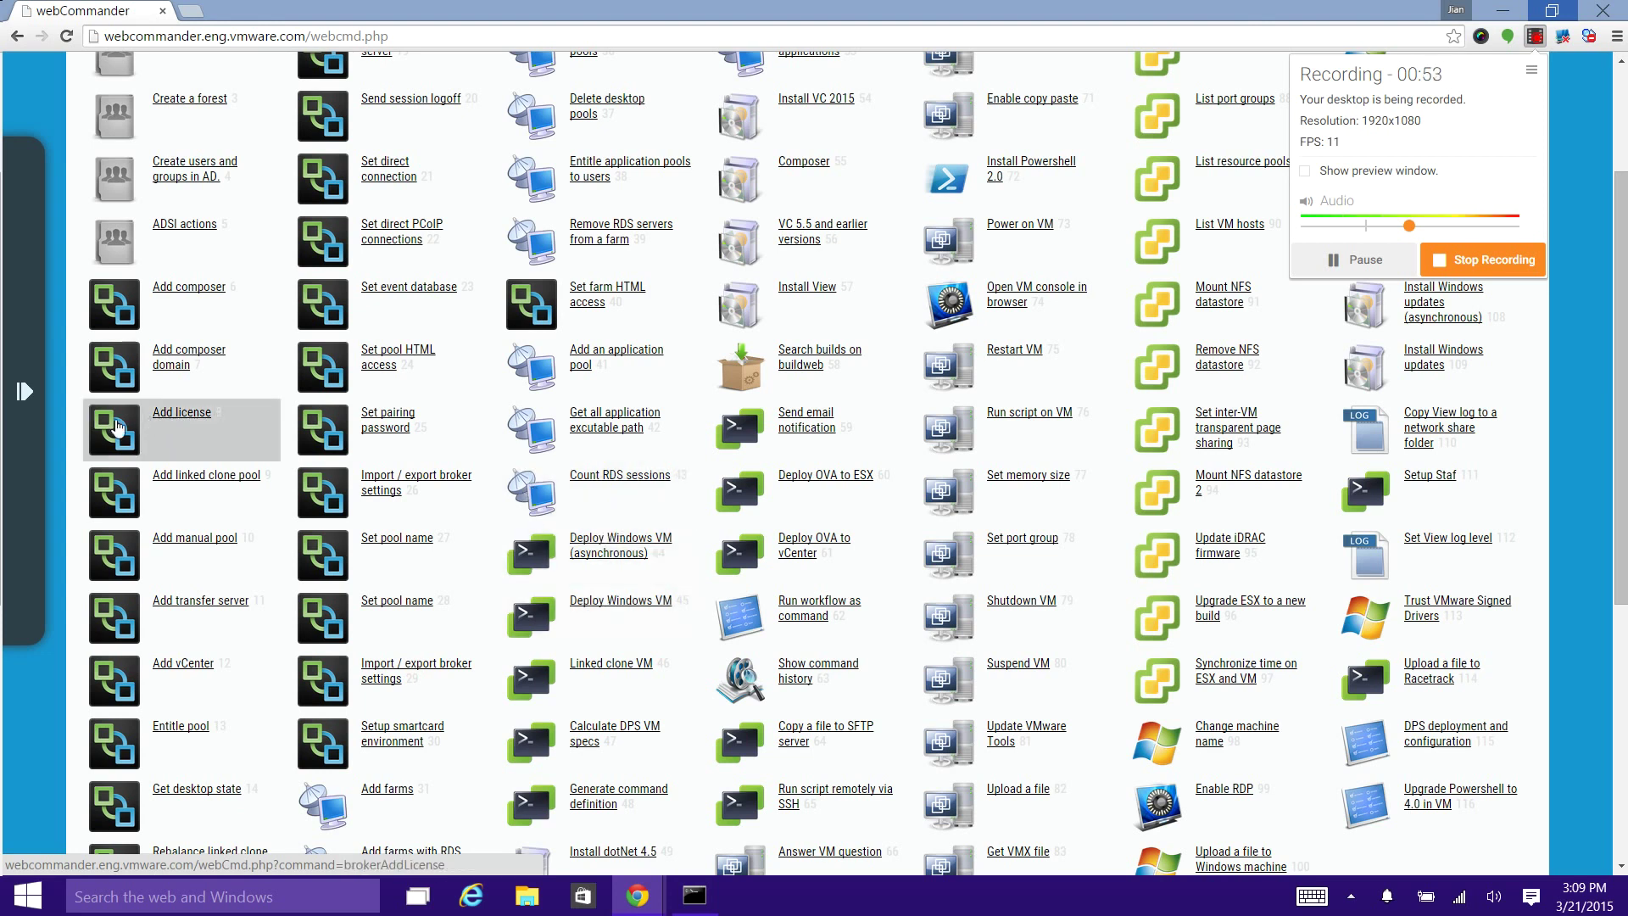
Expand the Filter Commands sidebar that lists command categories such as AD, SSH and VM.
mouse_move(10, 429)
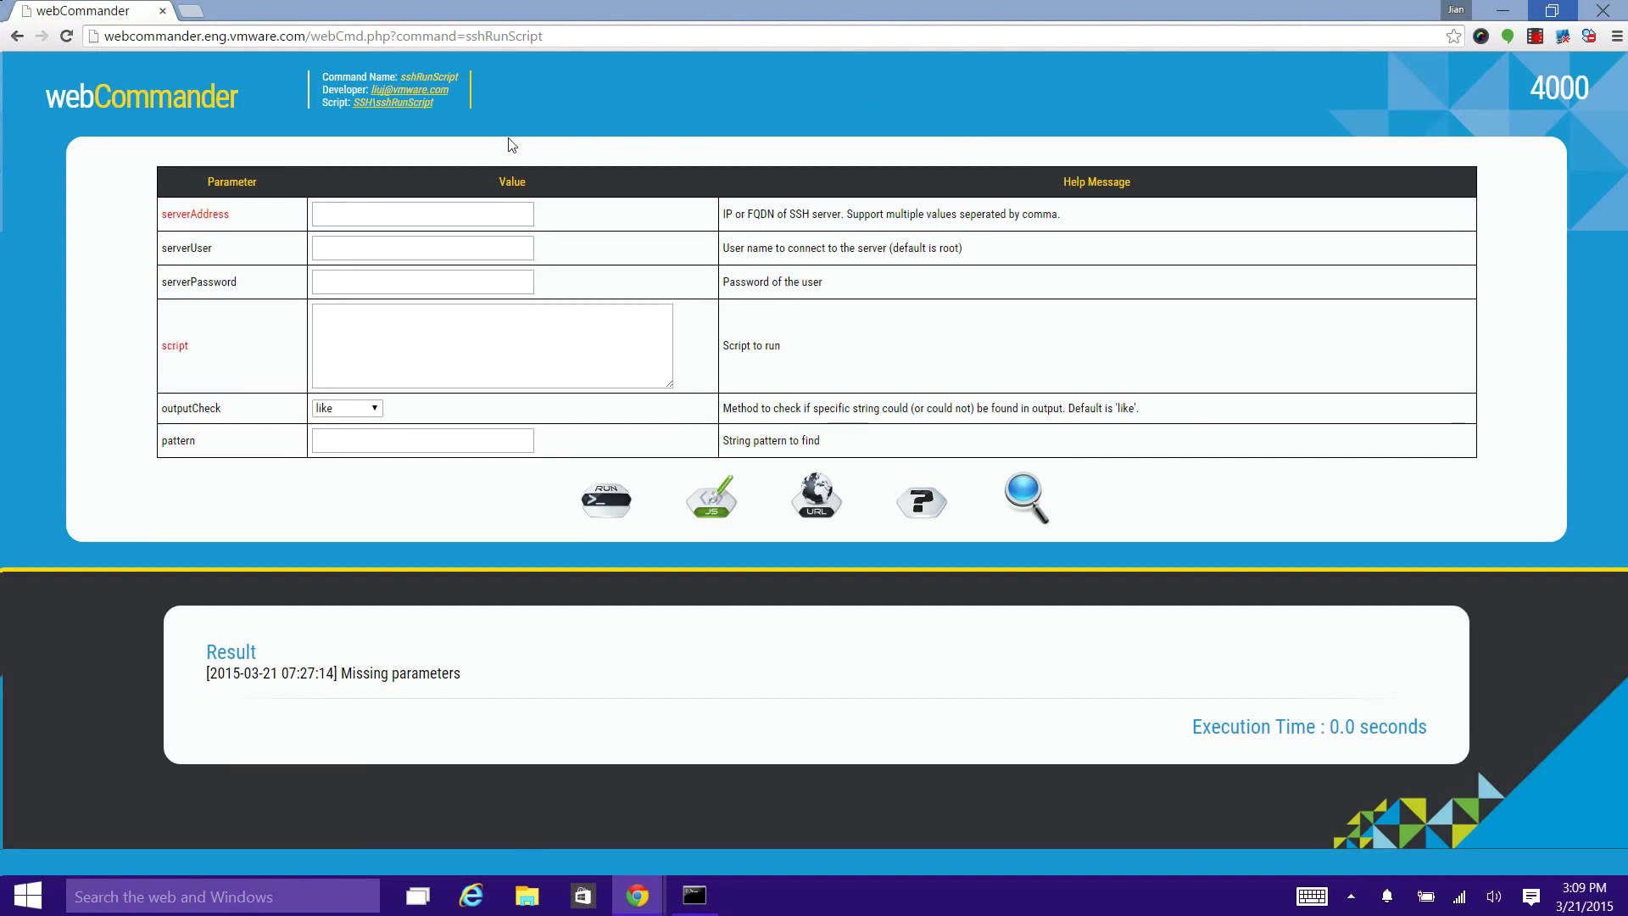
View the sshRunScript PowerShell source in a new tab, down to its parameter definitions.
click(391, 102)
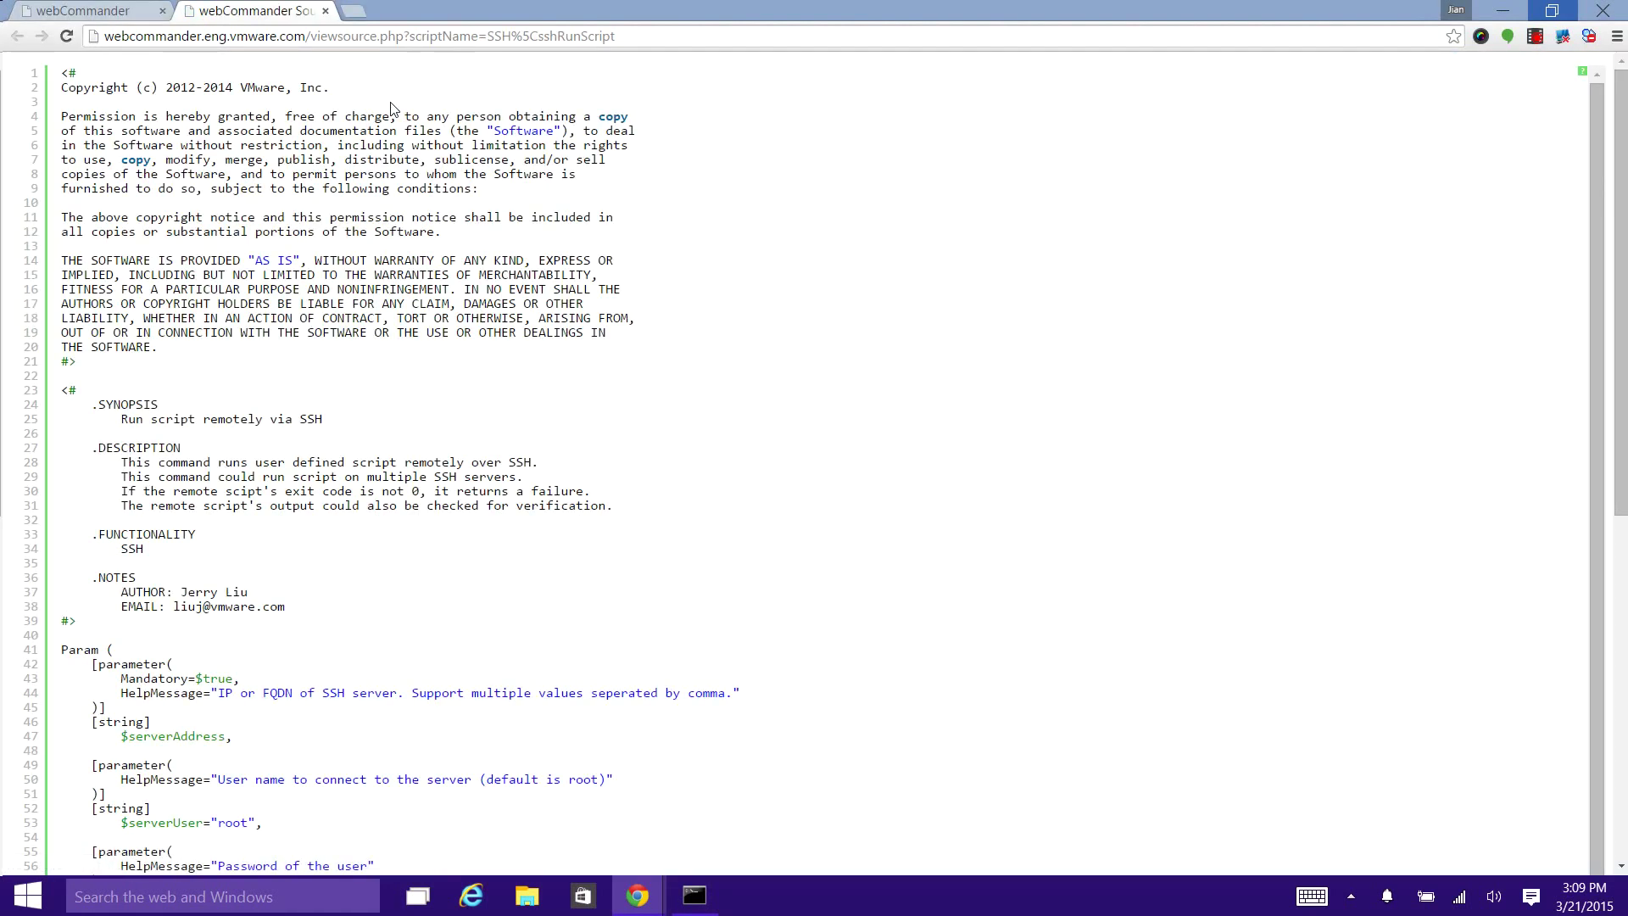
scroll(391, 109, down, 7)
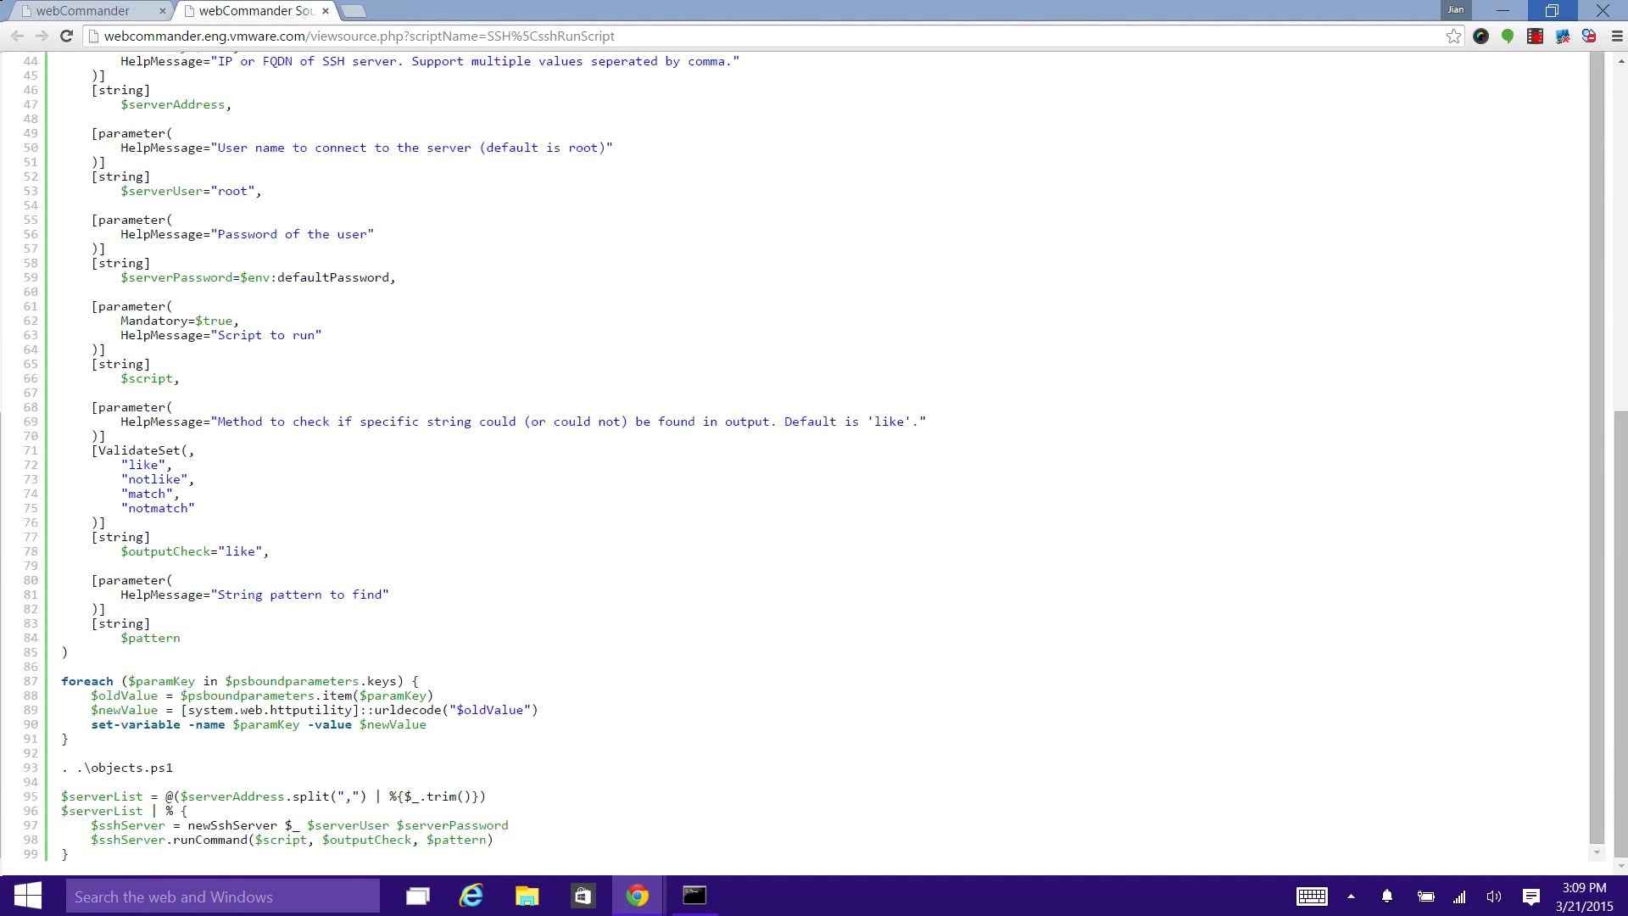
Close the source tab and review the form's parameters and outputCheck options, keeping 'like'.
click(326, 12)
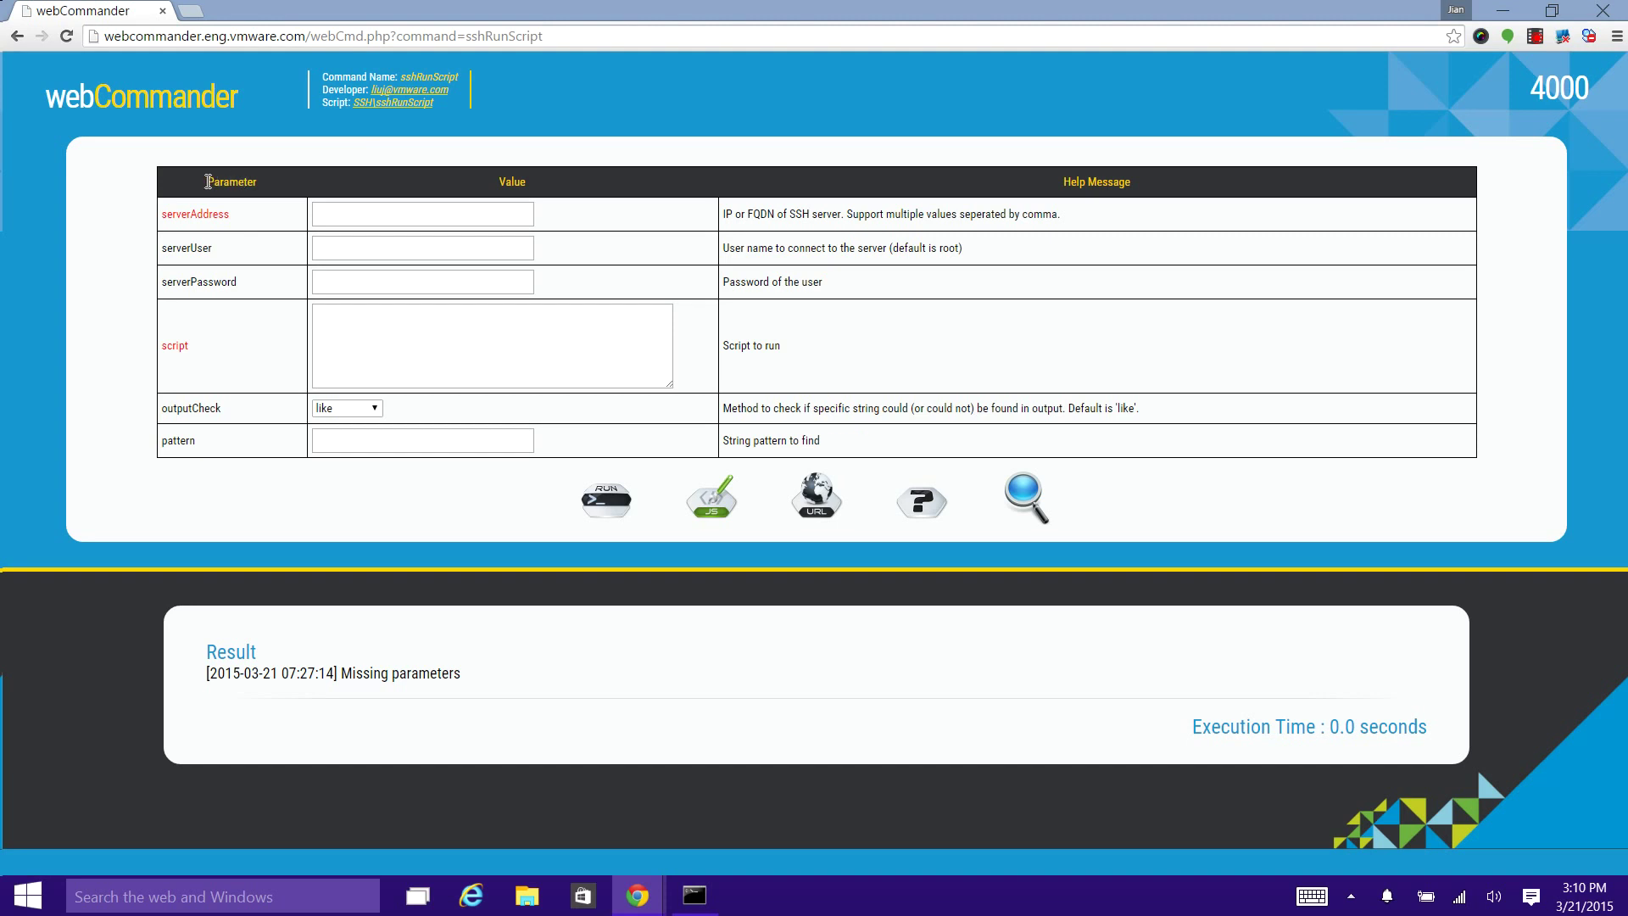
drag(207, 181, 213, 399)
click(485, 343)
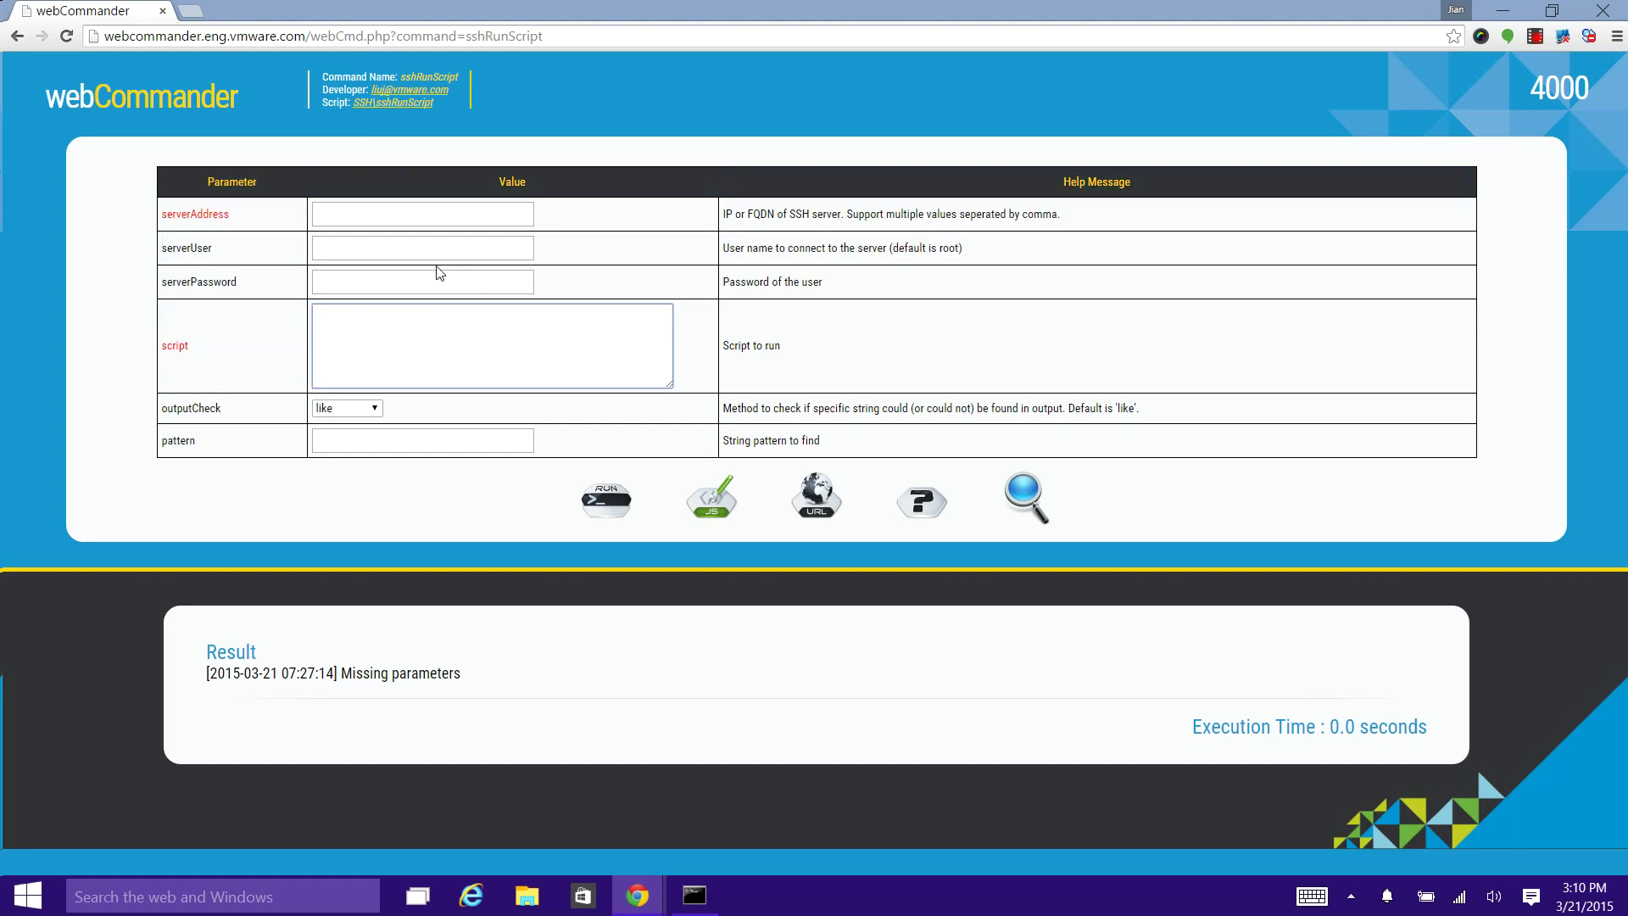
click(376, 412)
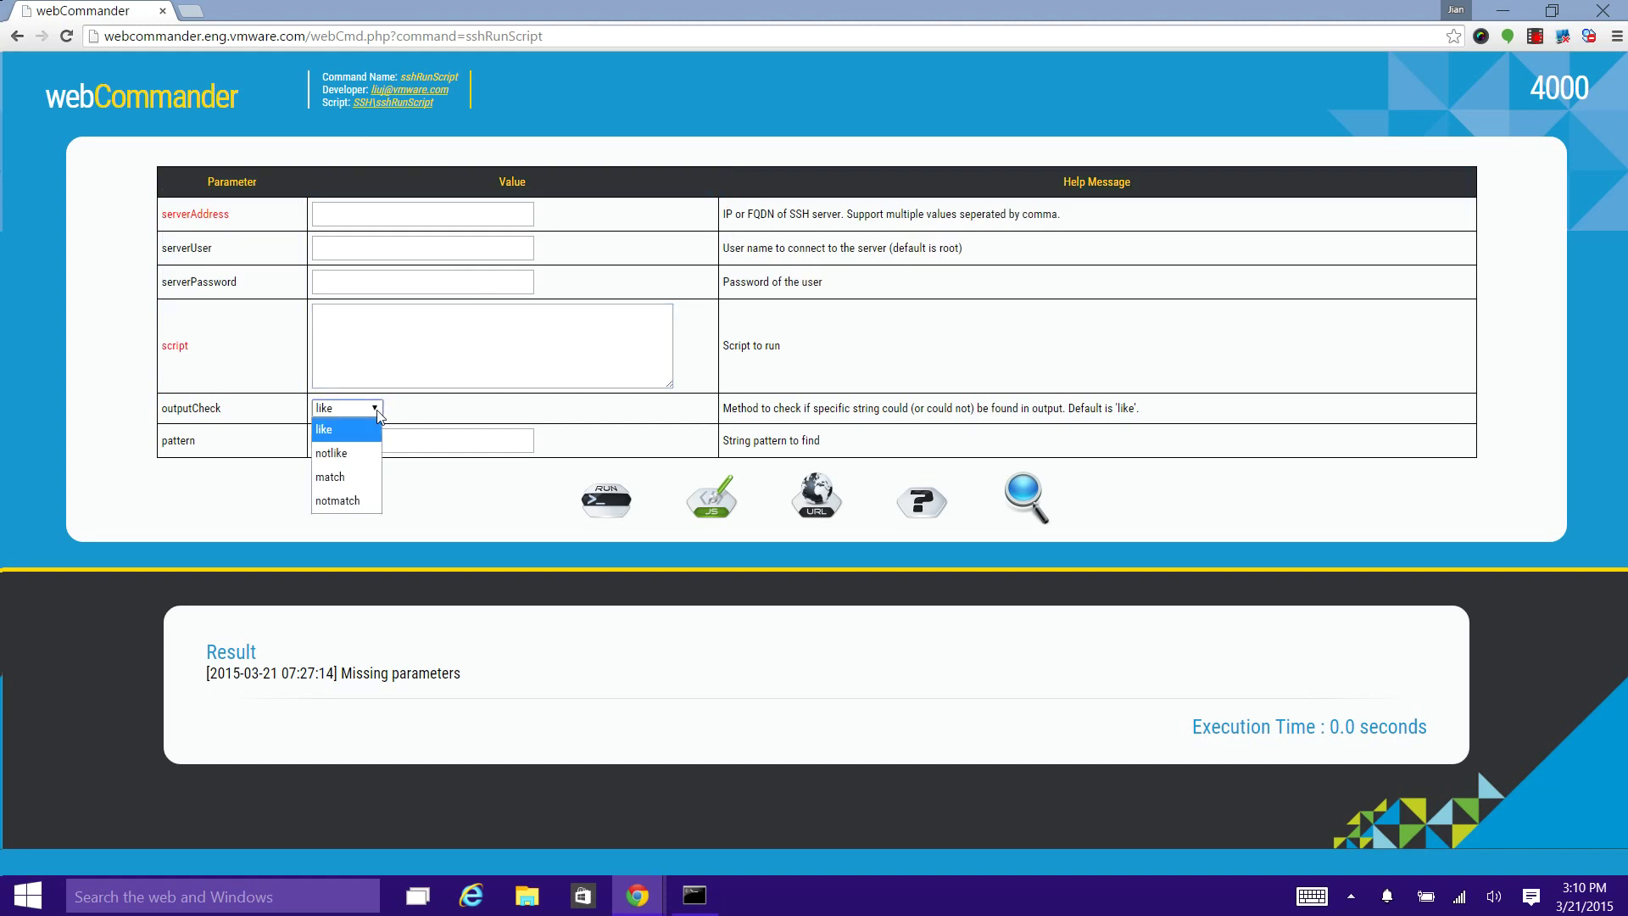
click(1042, 278)
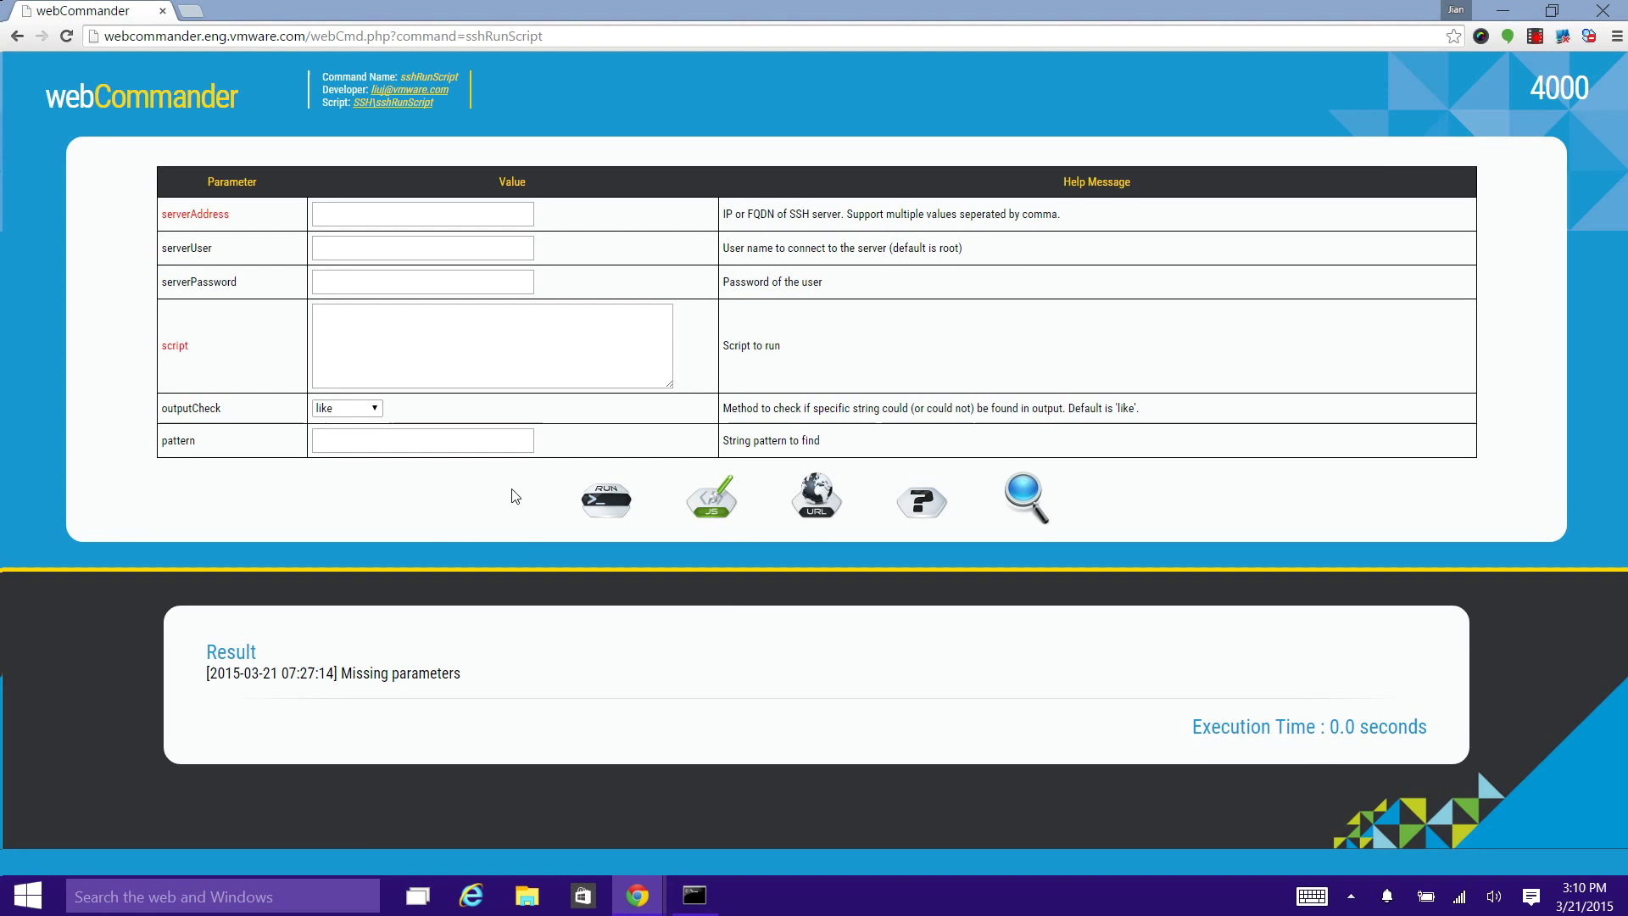
Read the command description about running user scripts remotely over SSH, then close it.
click(518, 364)
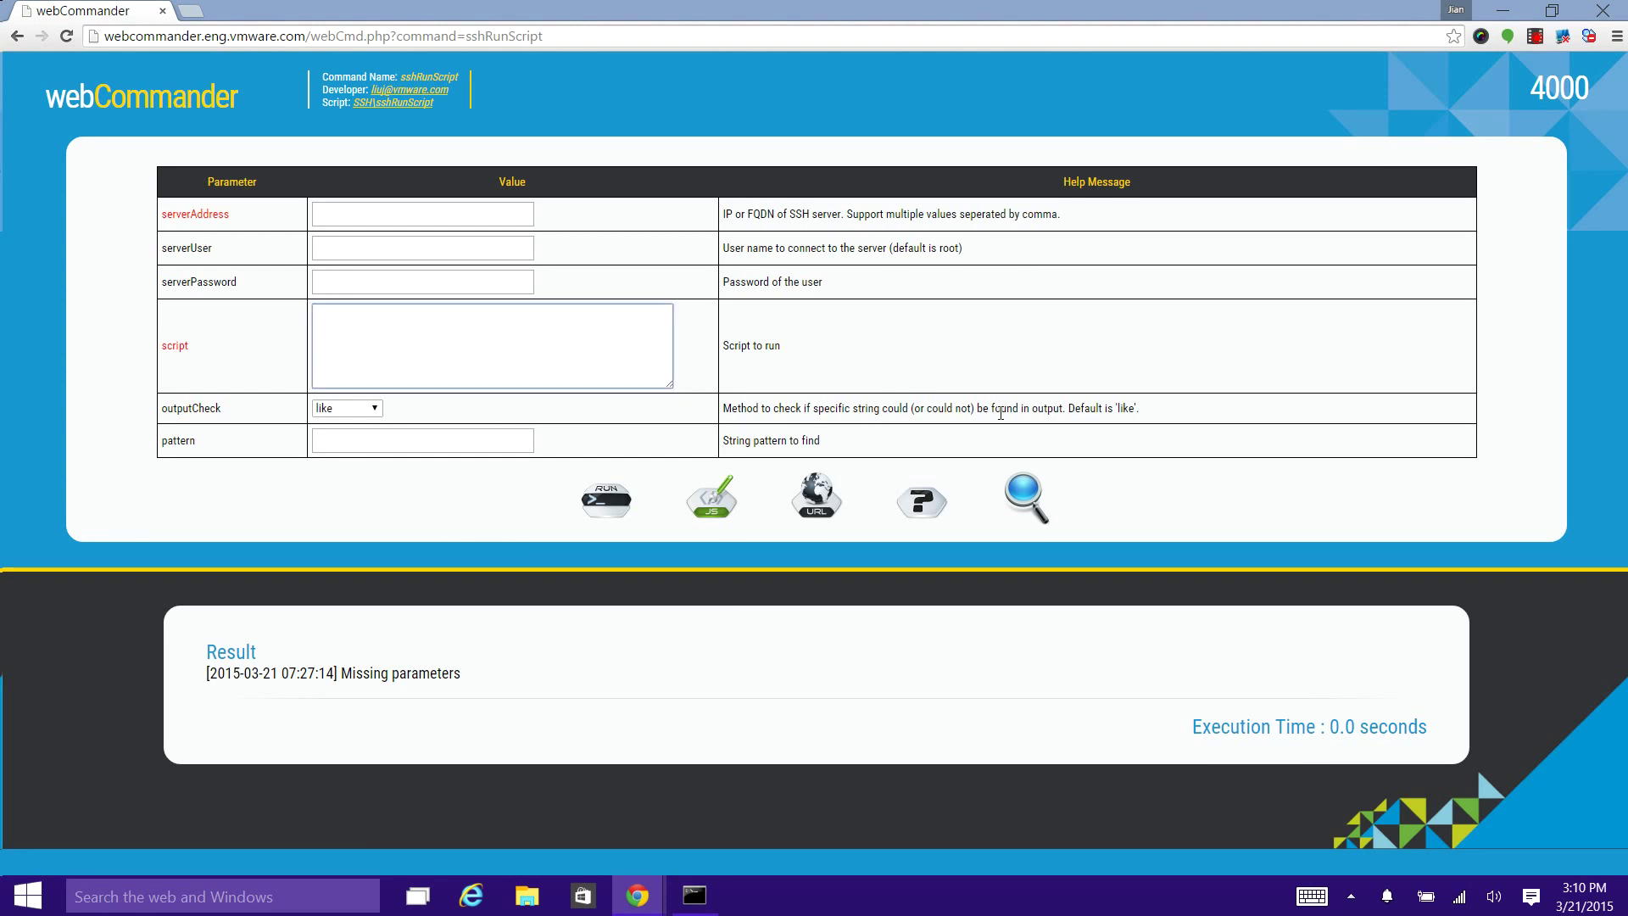
click(918, 507)
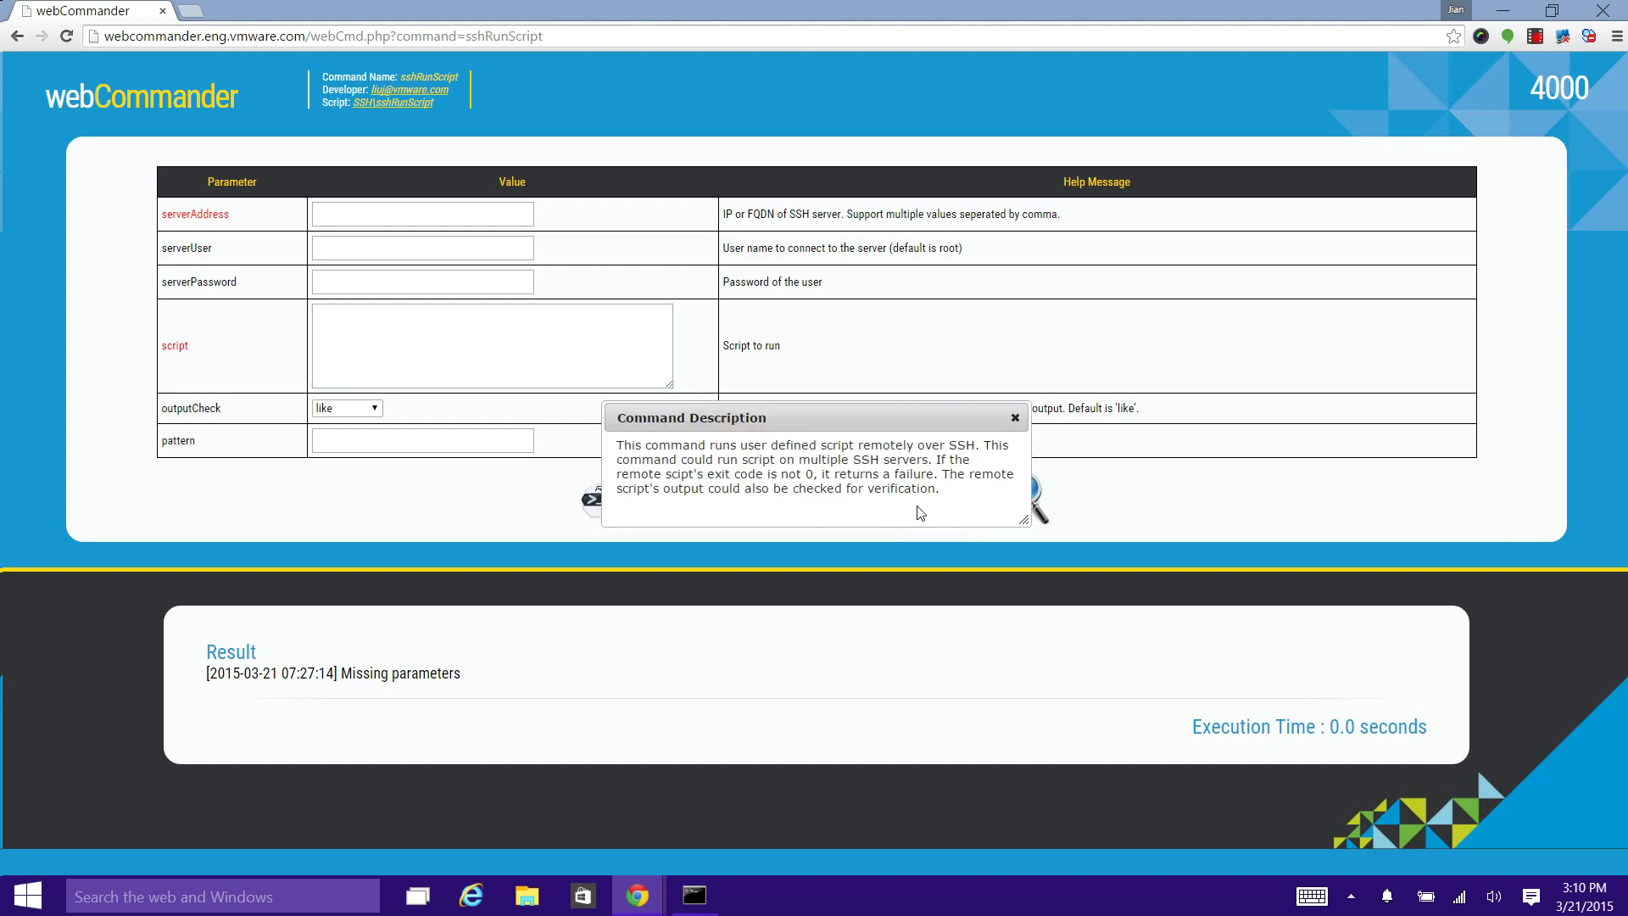
click(1015, 417)
Enter 10.111.19.30 as the serverAddress.
click(346, 220)
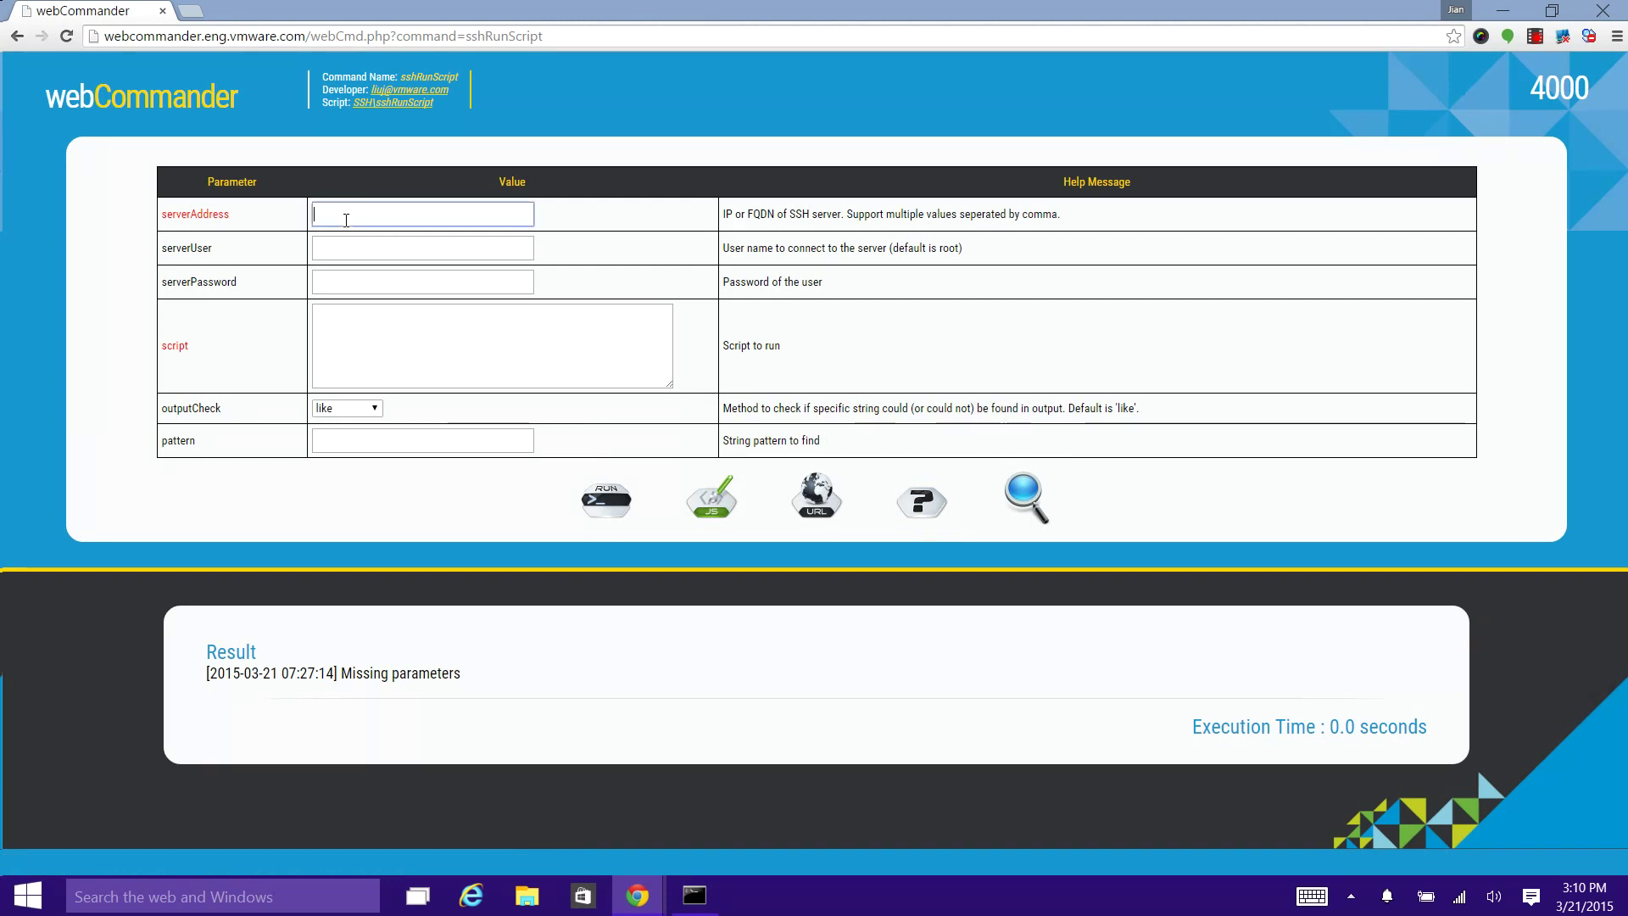
text(10.1)
key(BackSpace)
text(.111.19.30)
Enter the pwd and ls script and the server password, then run sshRunScript.
click(322, 328)
text(pwd)
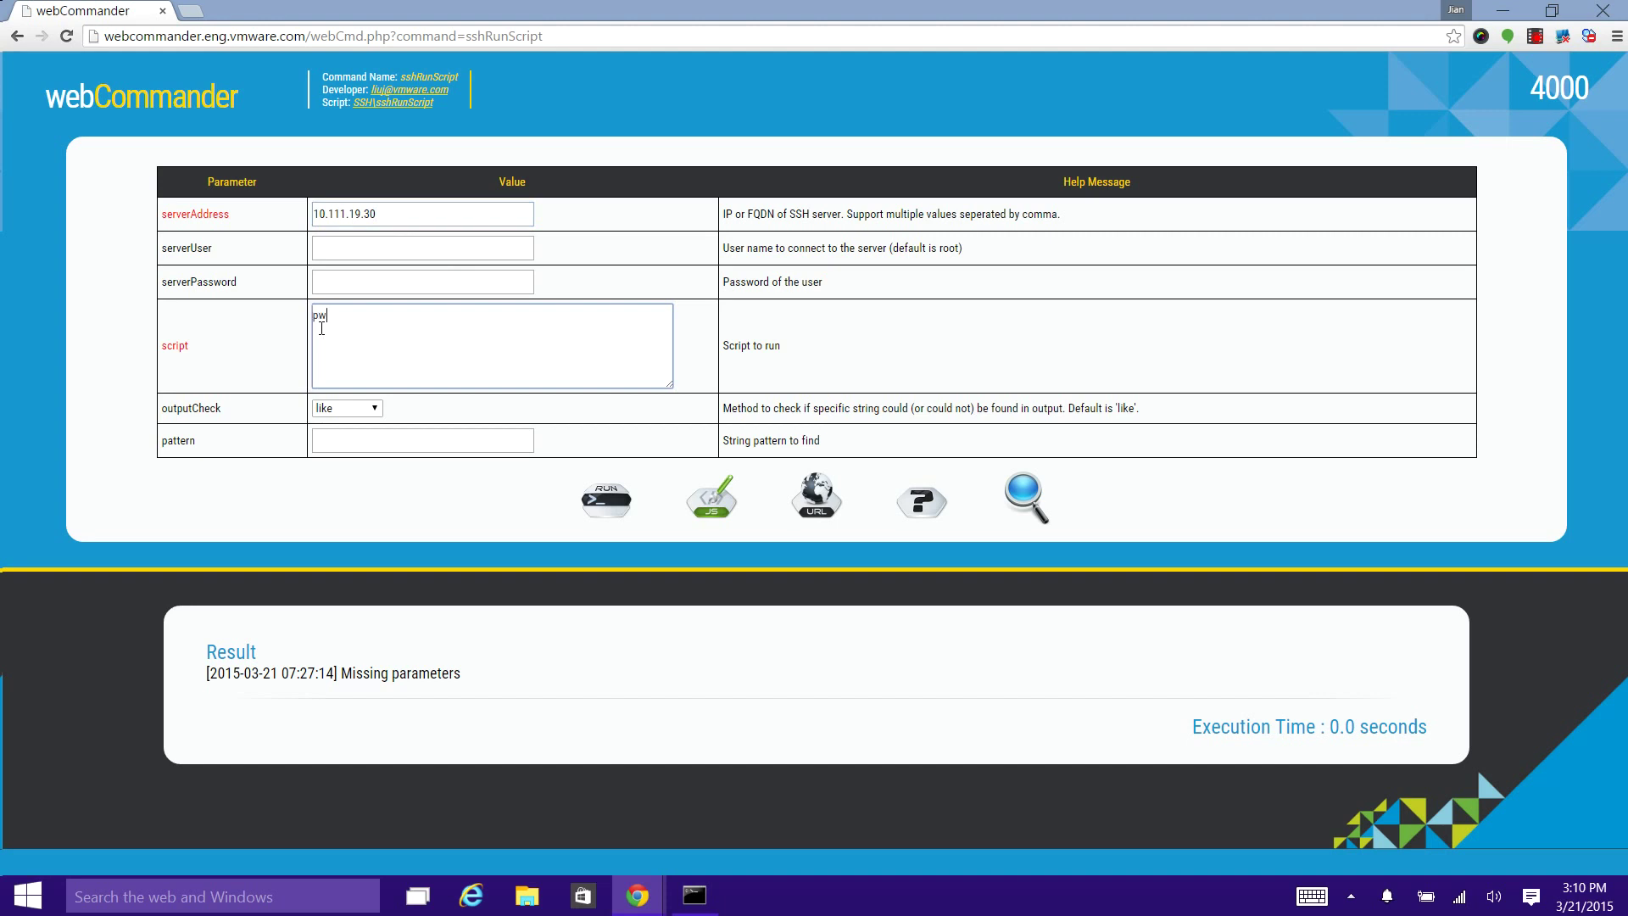
click(319, 333)
key(Return)
key(BackSpace)
click(322, 278)
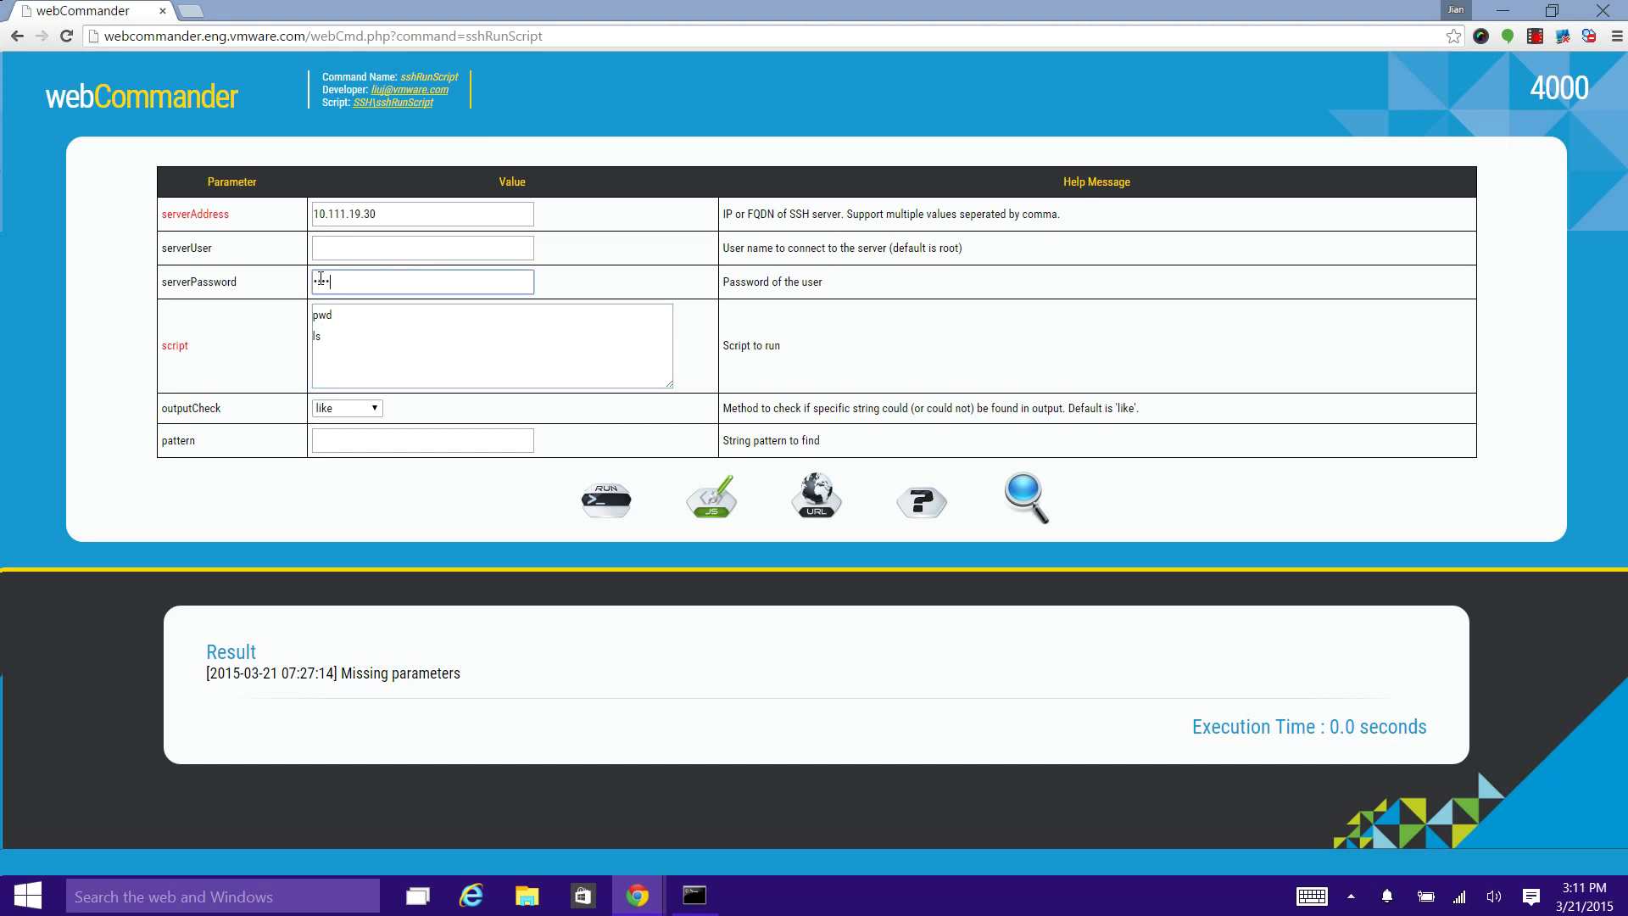
click(607, 509)
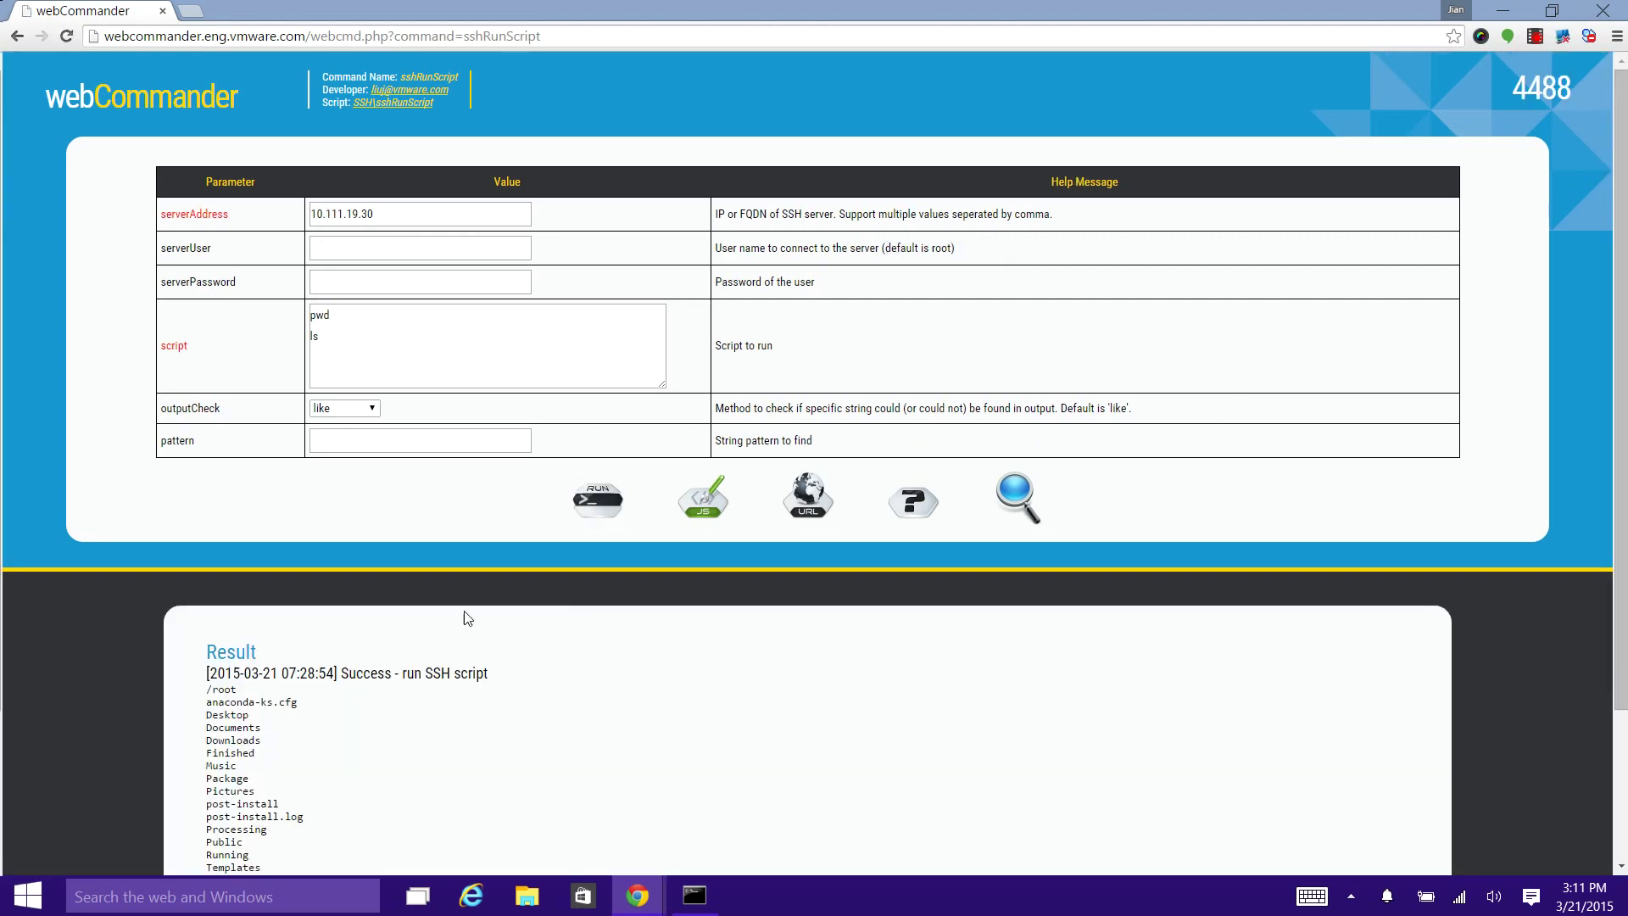
drag(342, 673, 484, 674)
click(272, 767)
scroll(272, 768, down, 3)
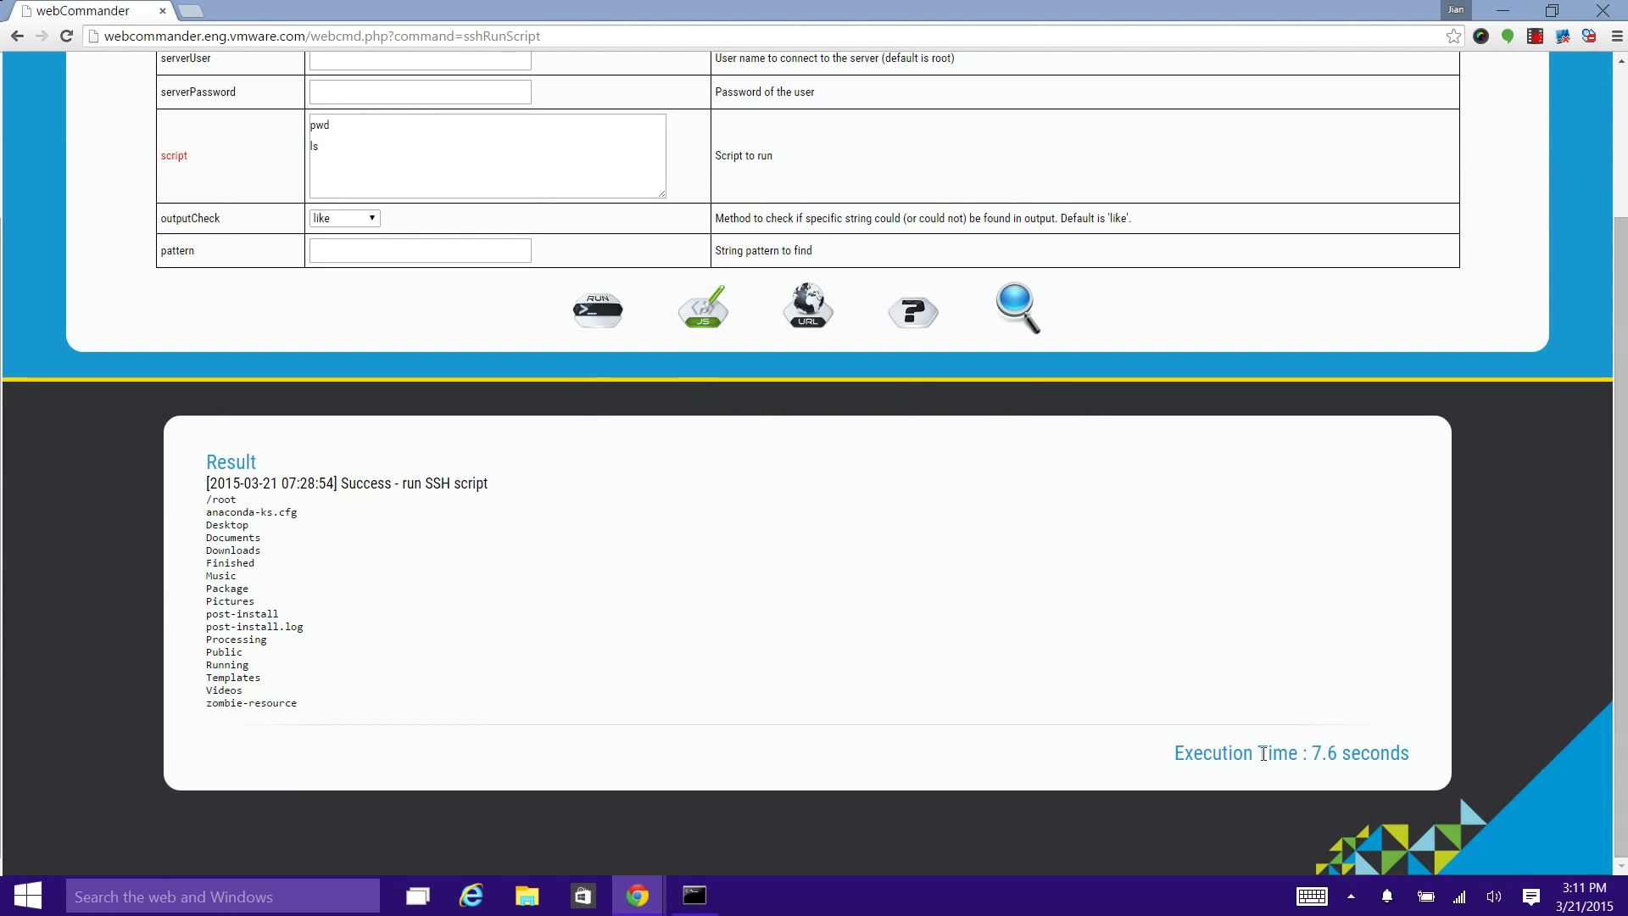
scroll(1341, 754, up, 3)
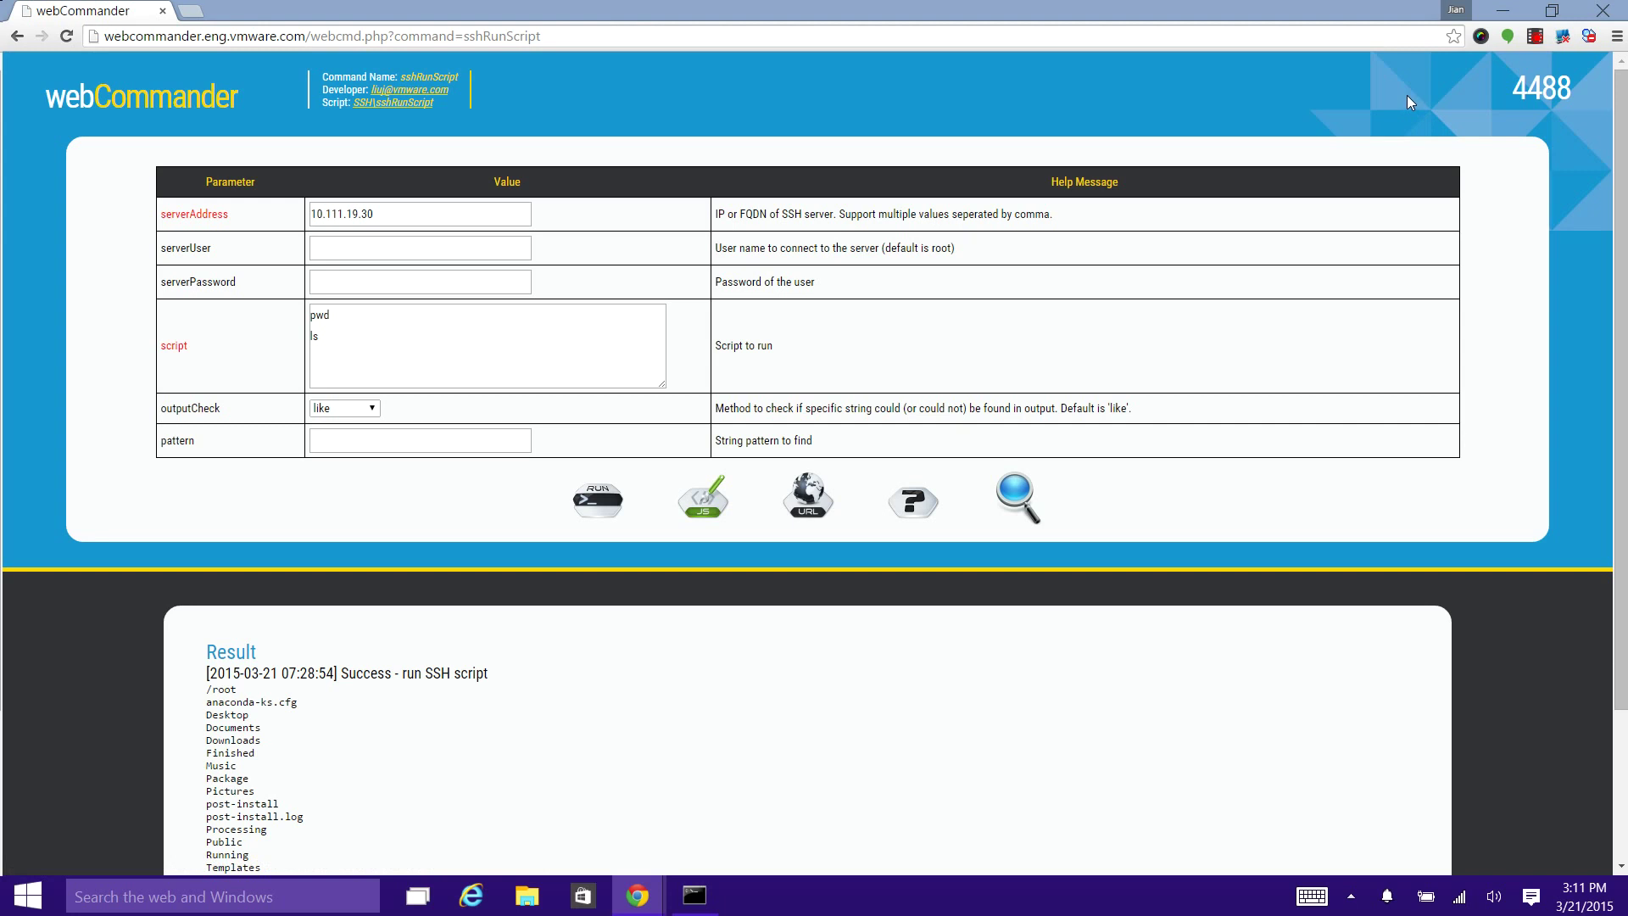
click(1547, 99)
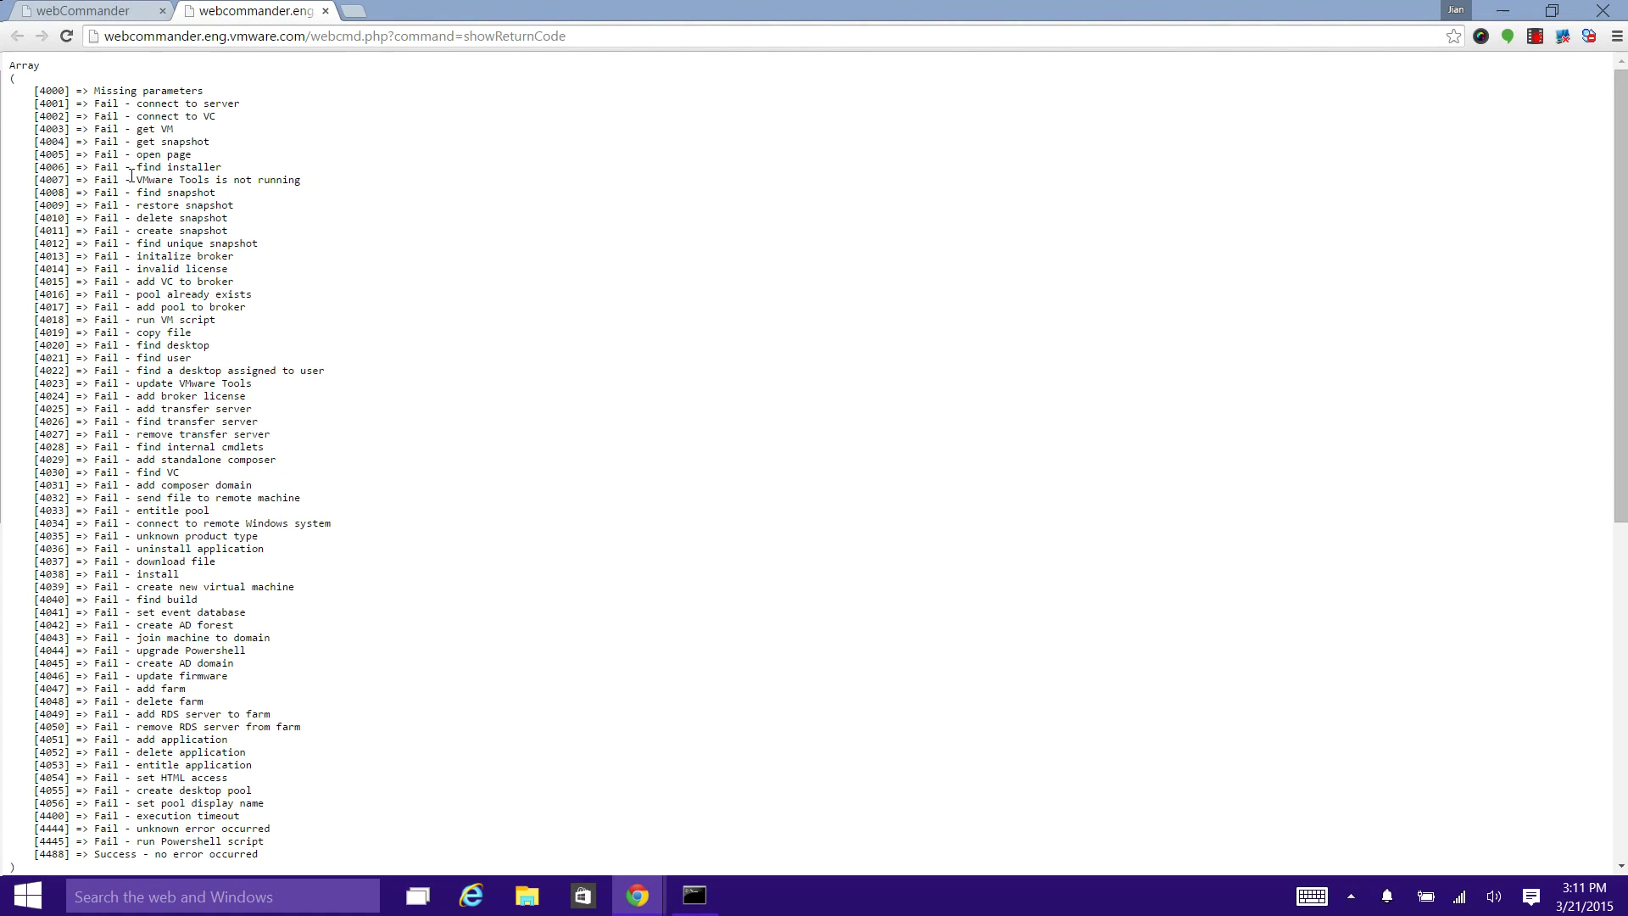
click(325, 11)
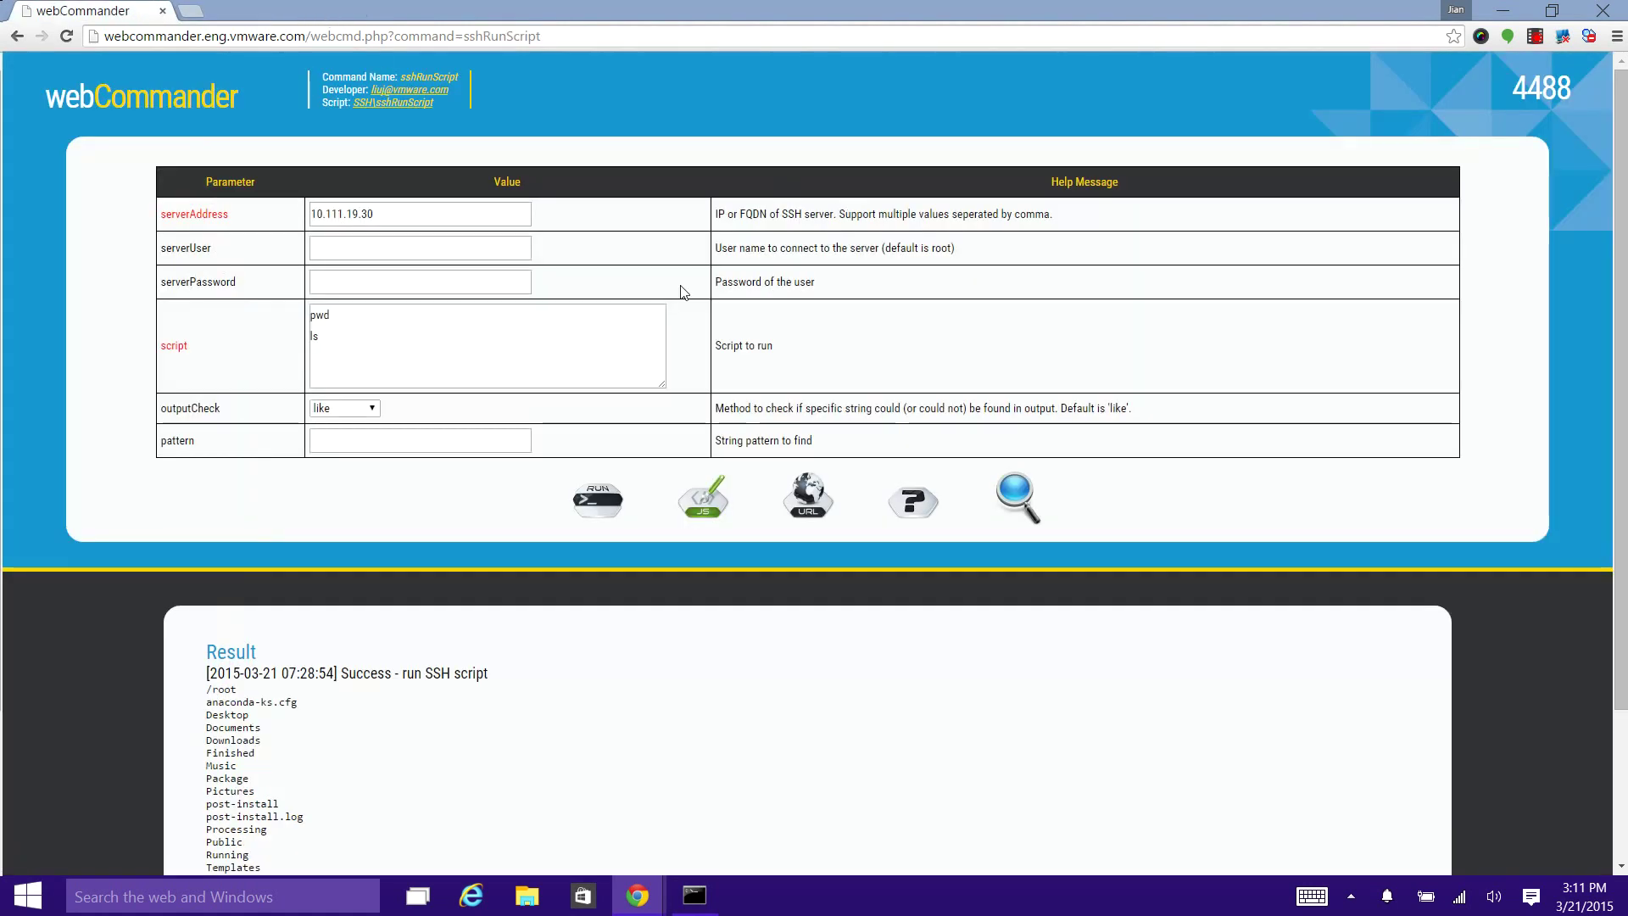
click(451, 343)
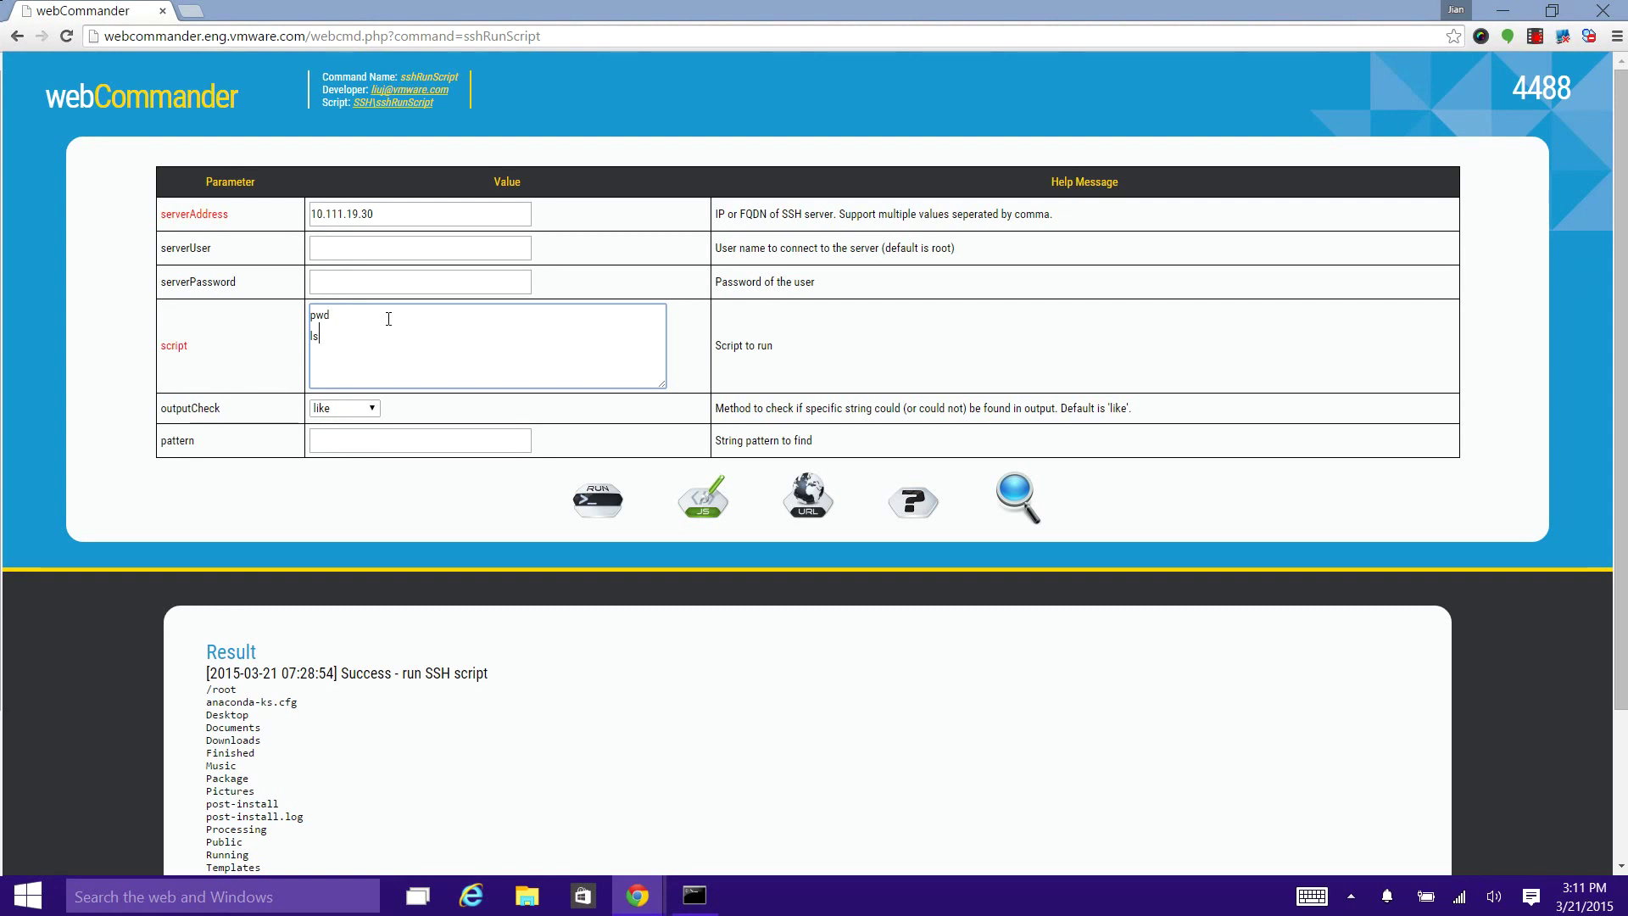
drag(310, 316, 328, 329)
click(349, 341)
click(373, 410)
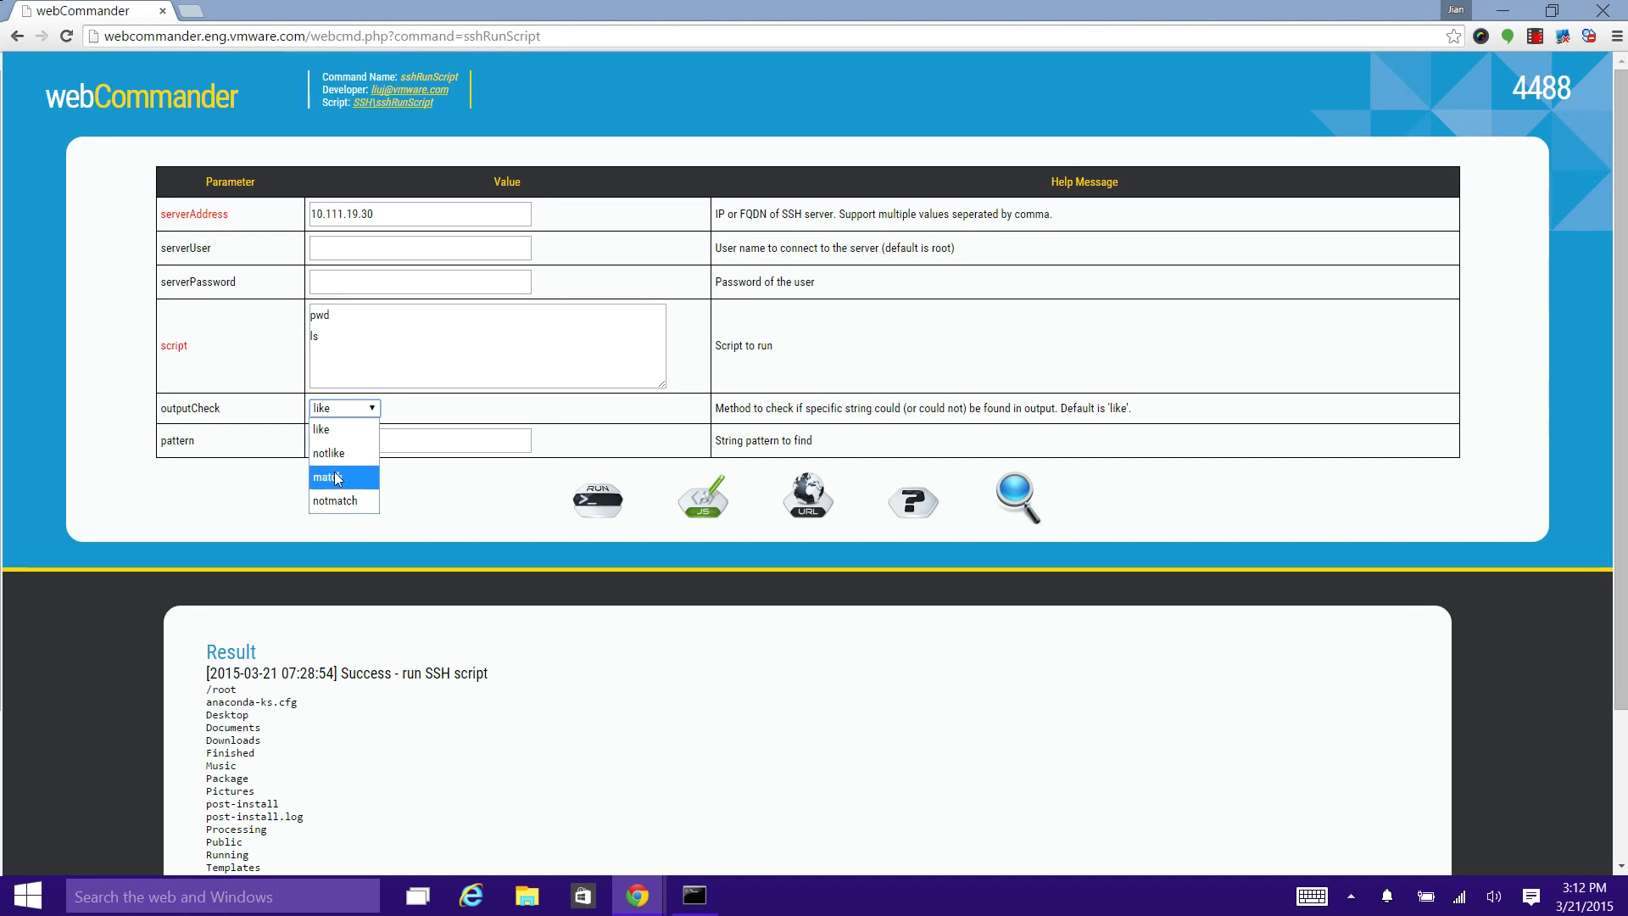
click(439, 491)
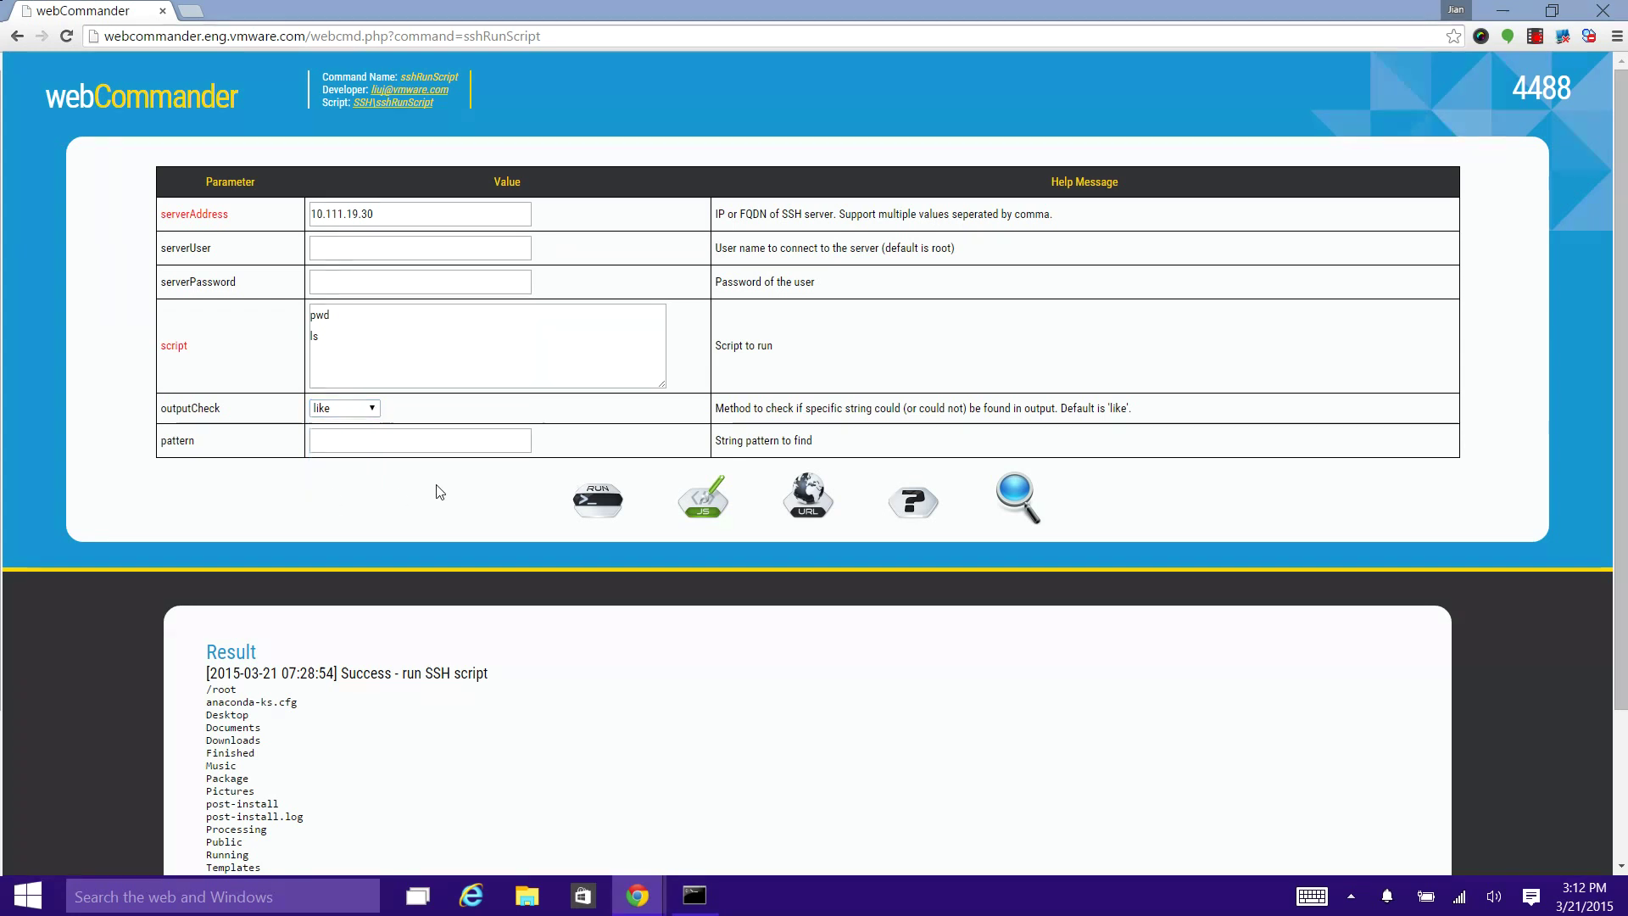
Set the pattern to *Desktop*, enter the server password and run sshRunScript.
click(351, 445)
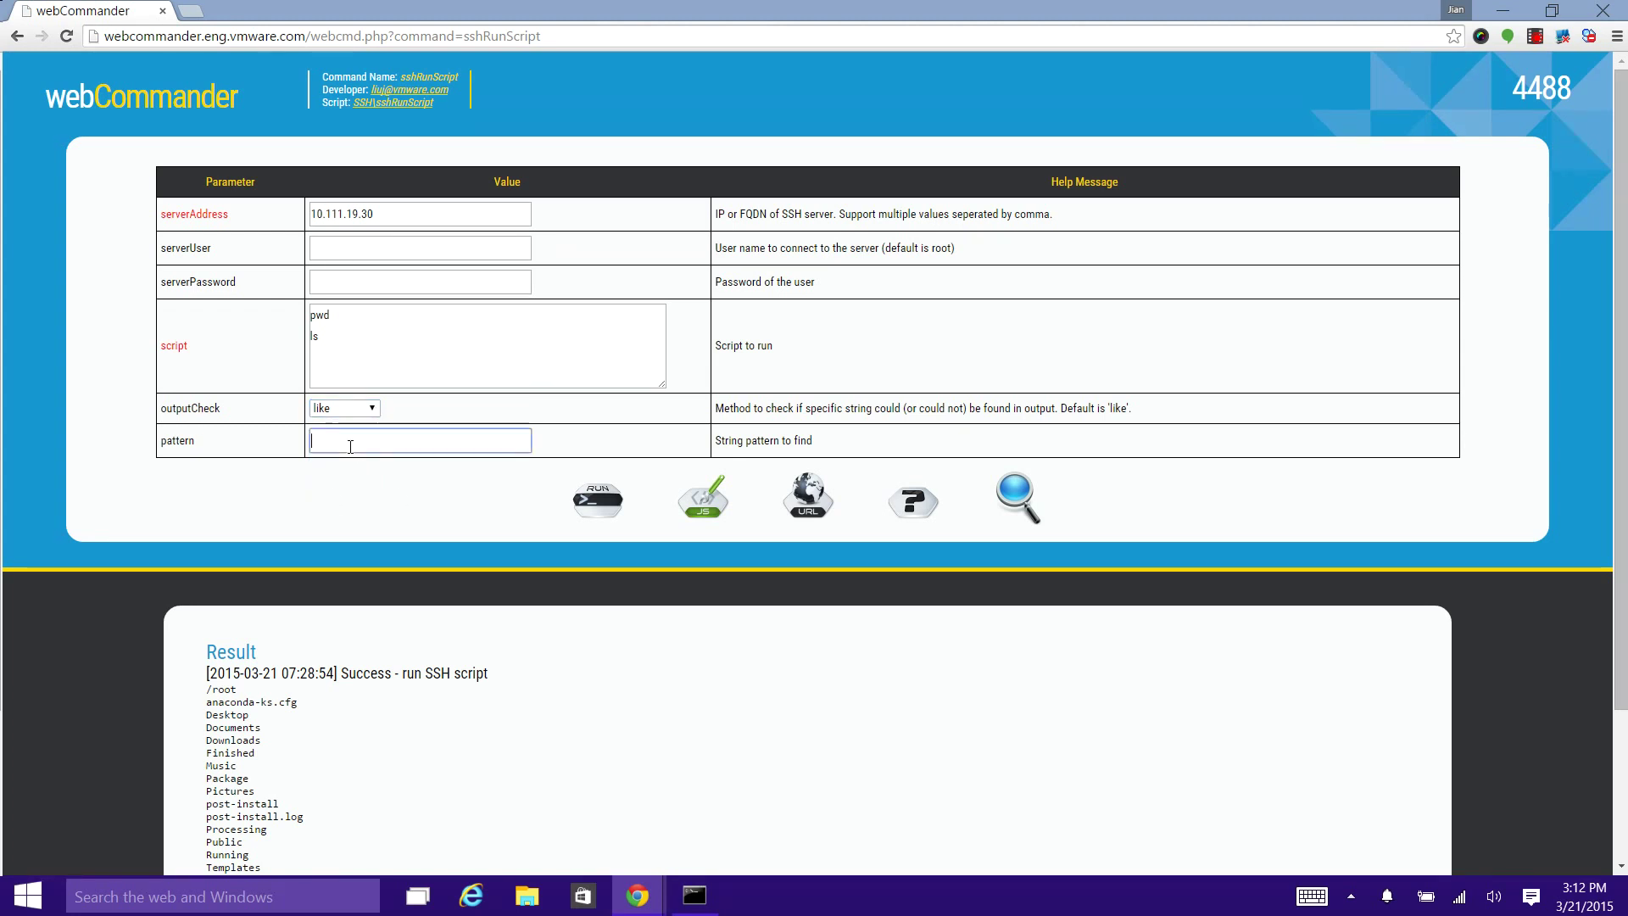
text(*Desktop*)
drag(592, 649, 404, 336)
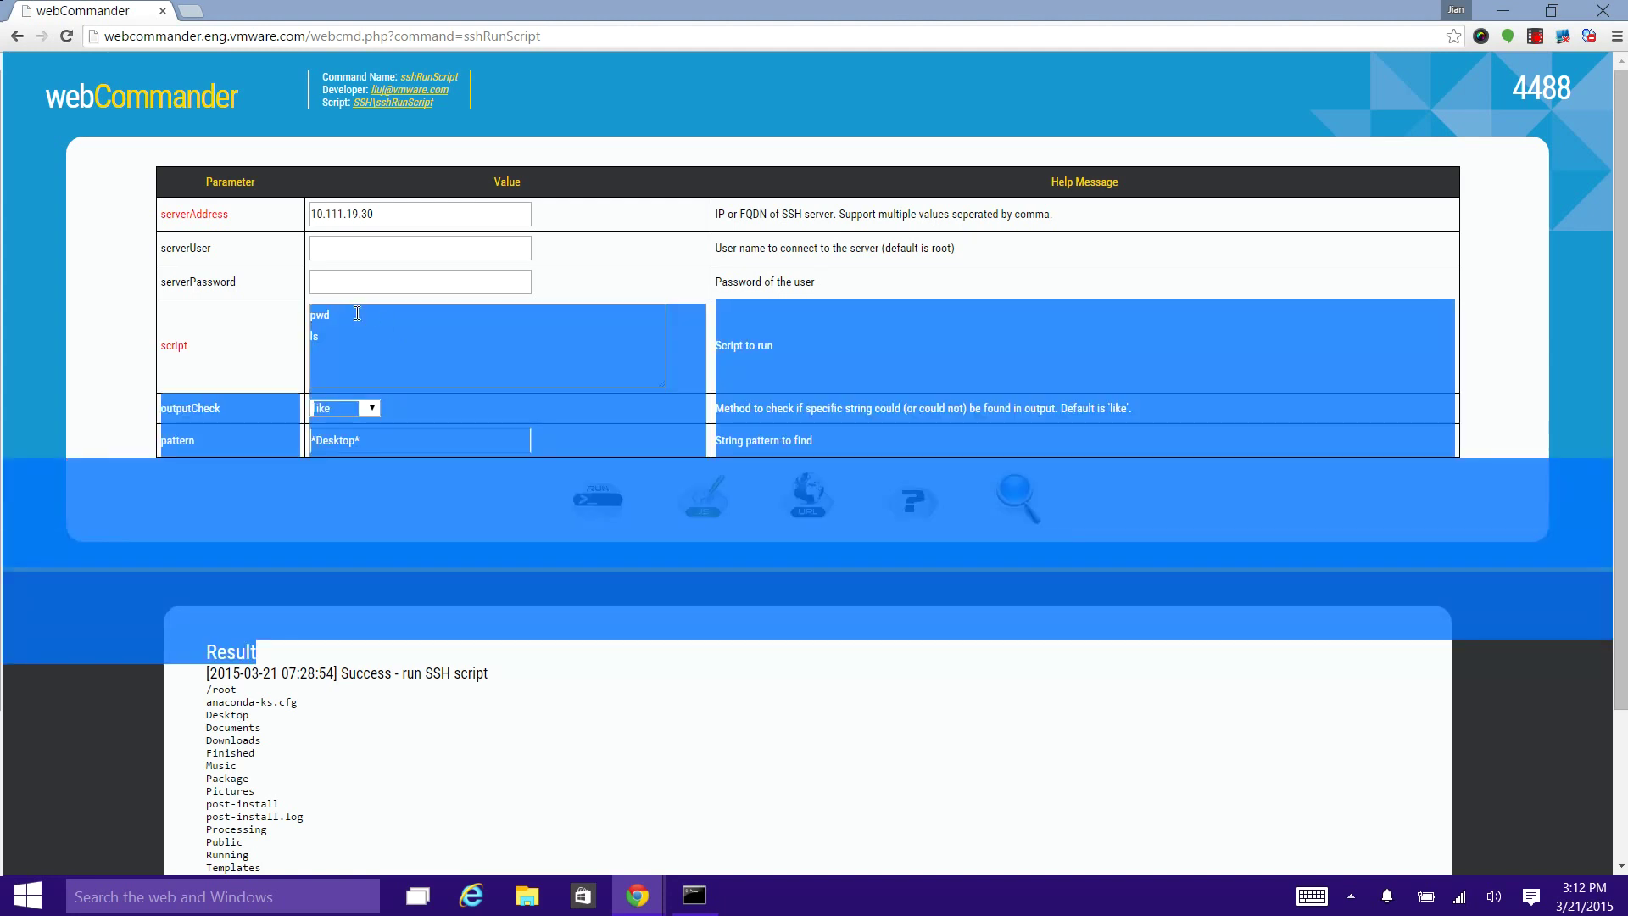
click(338, 290)
text(****)
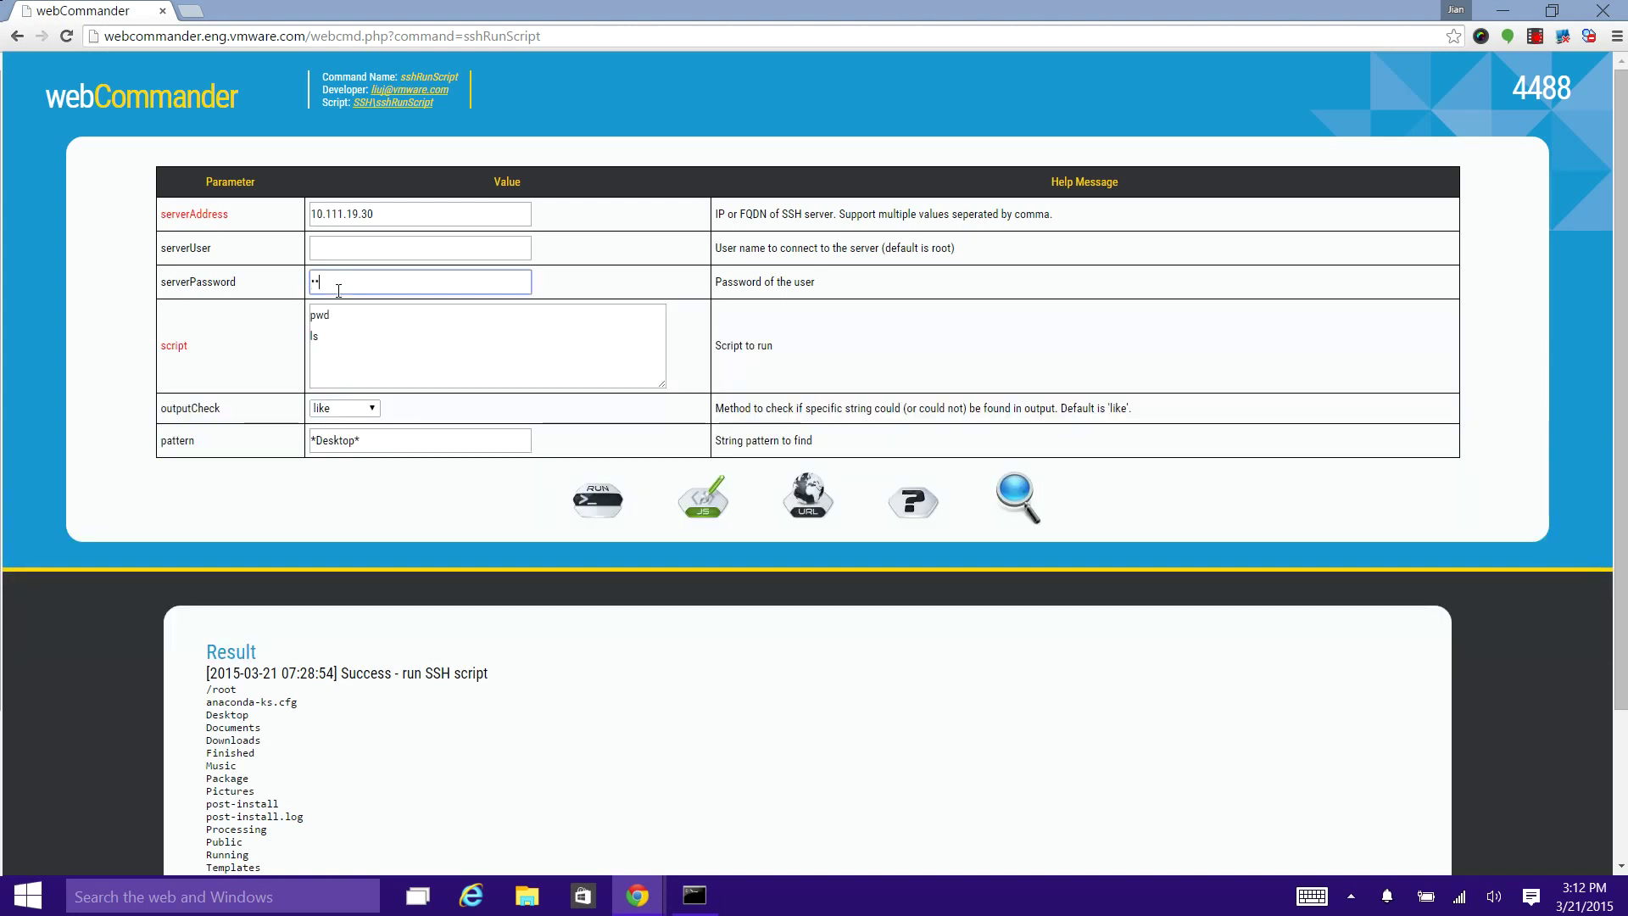
text(**)
click(596, 500)
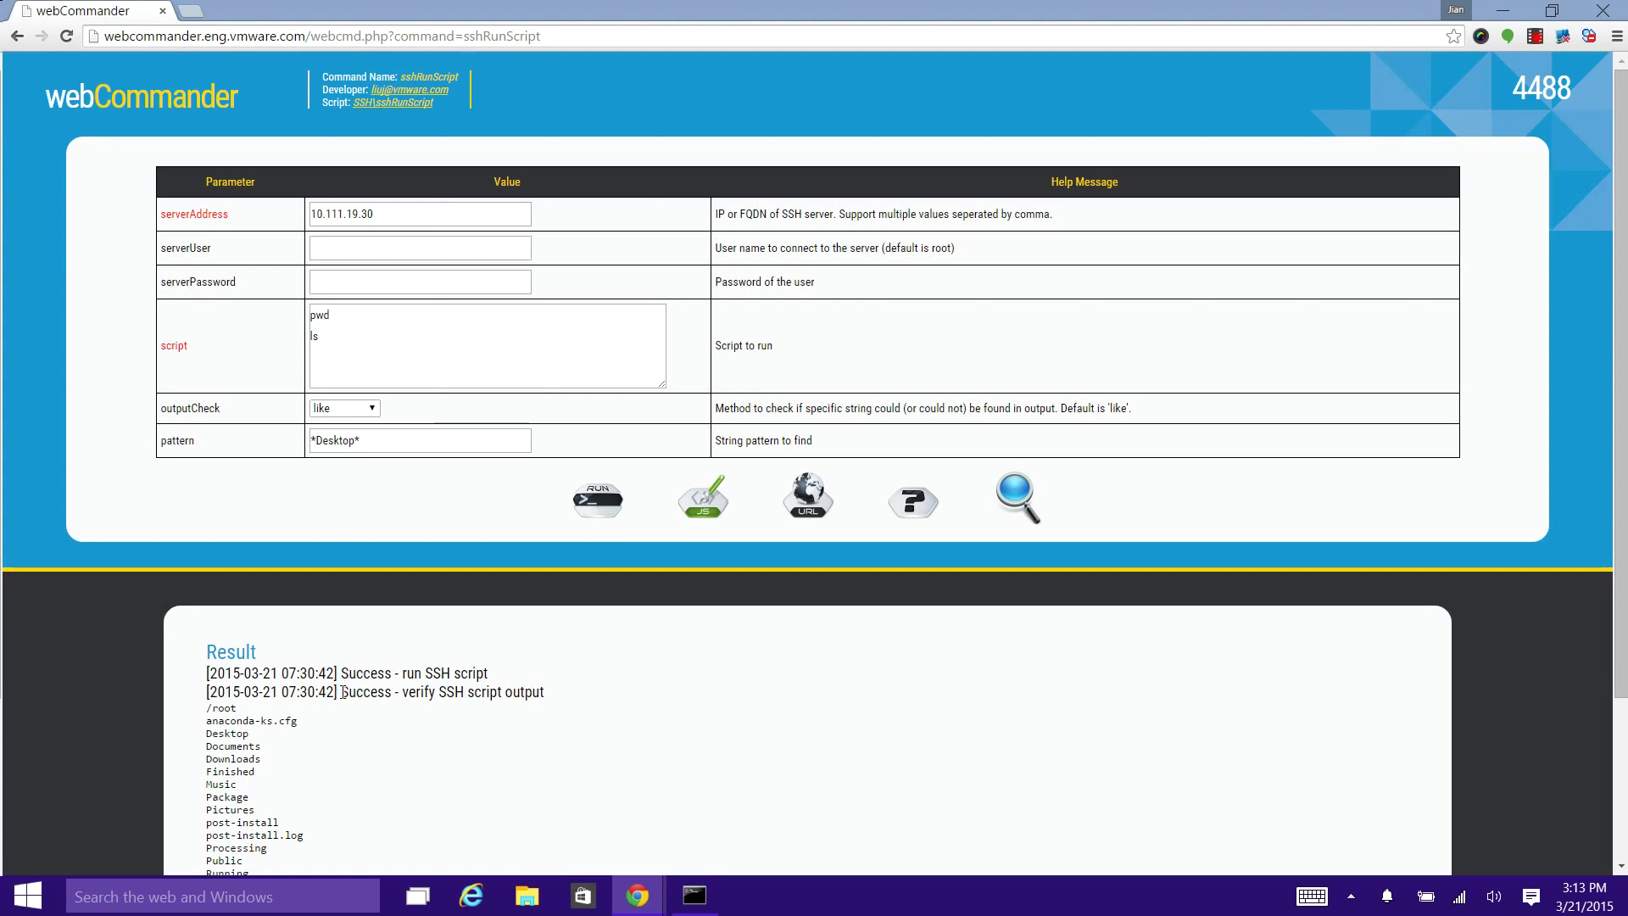
Check the verify-output Success line, then re-enter the server password.
drag(341, 692, 544, 694)
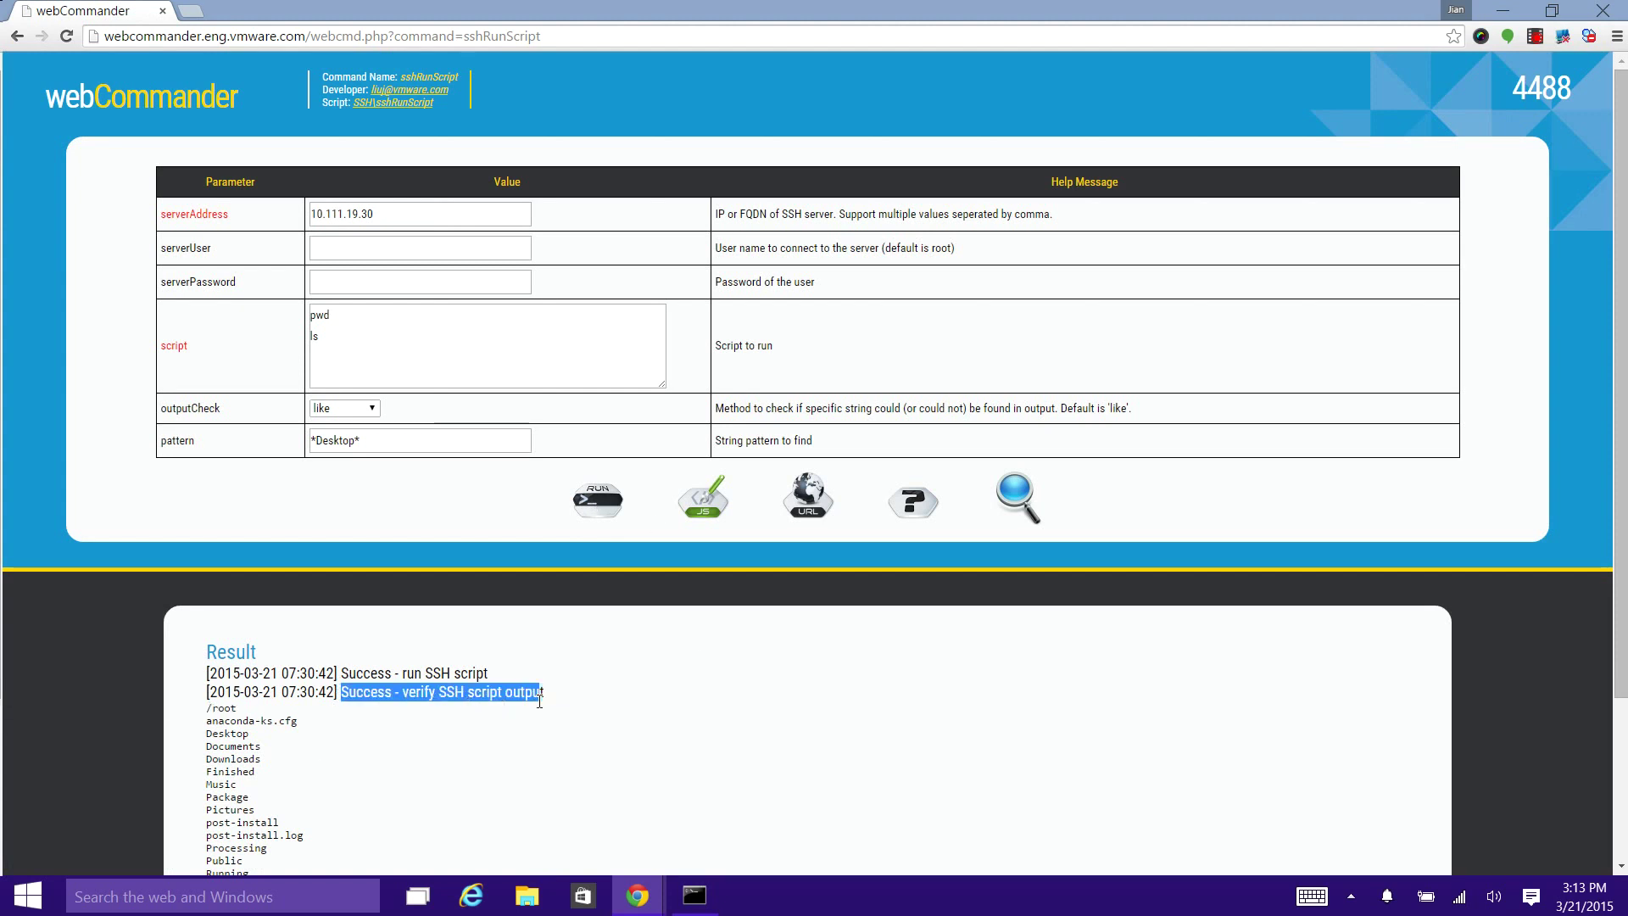
click(767, 636)
click(334, 280)
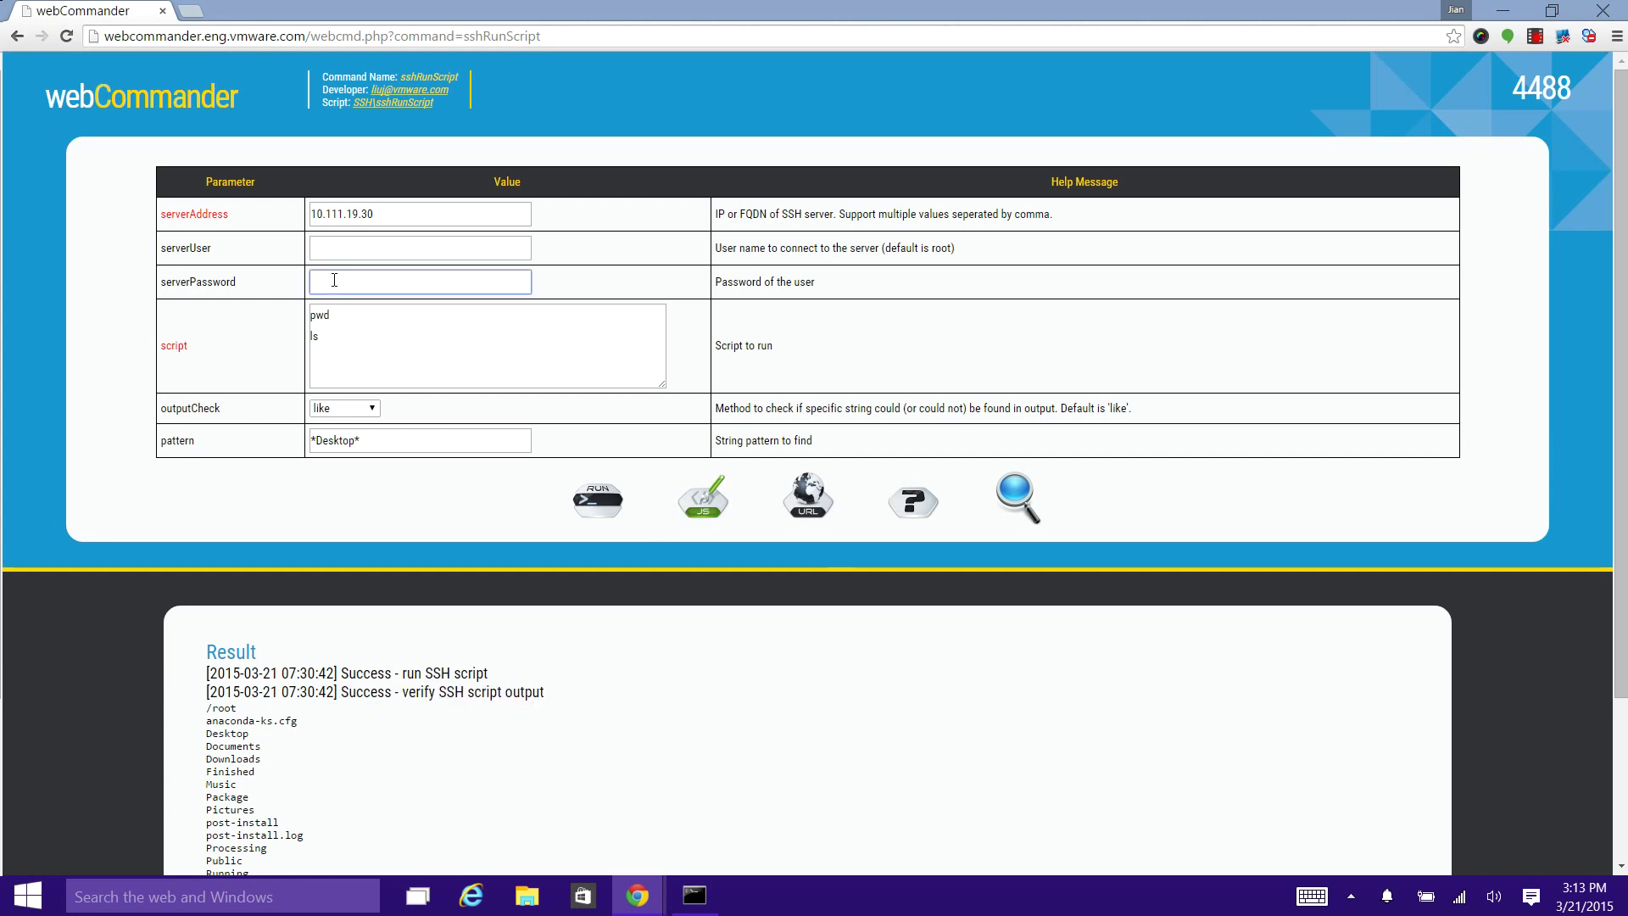
text(••••••)
Export the command as a URL, copy the URL and close the export dialog.
click(807, 505)
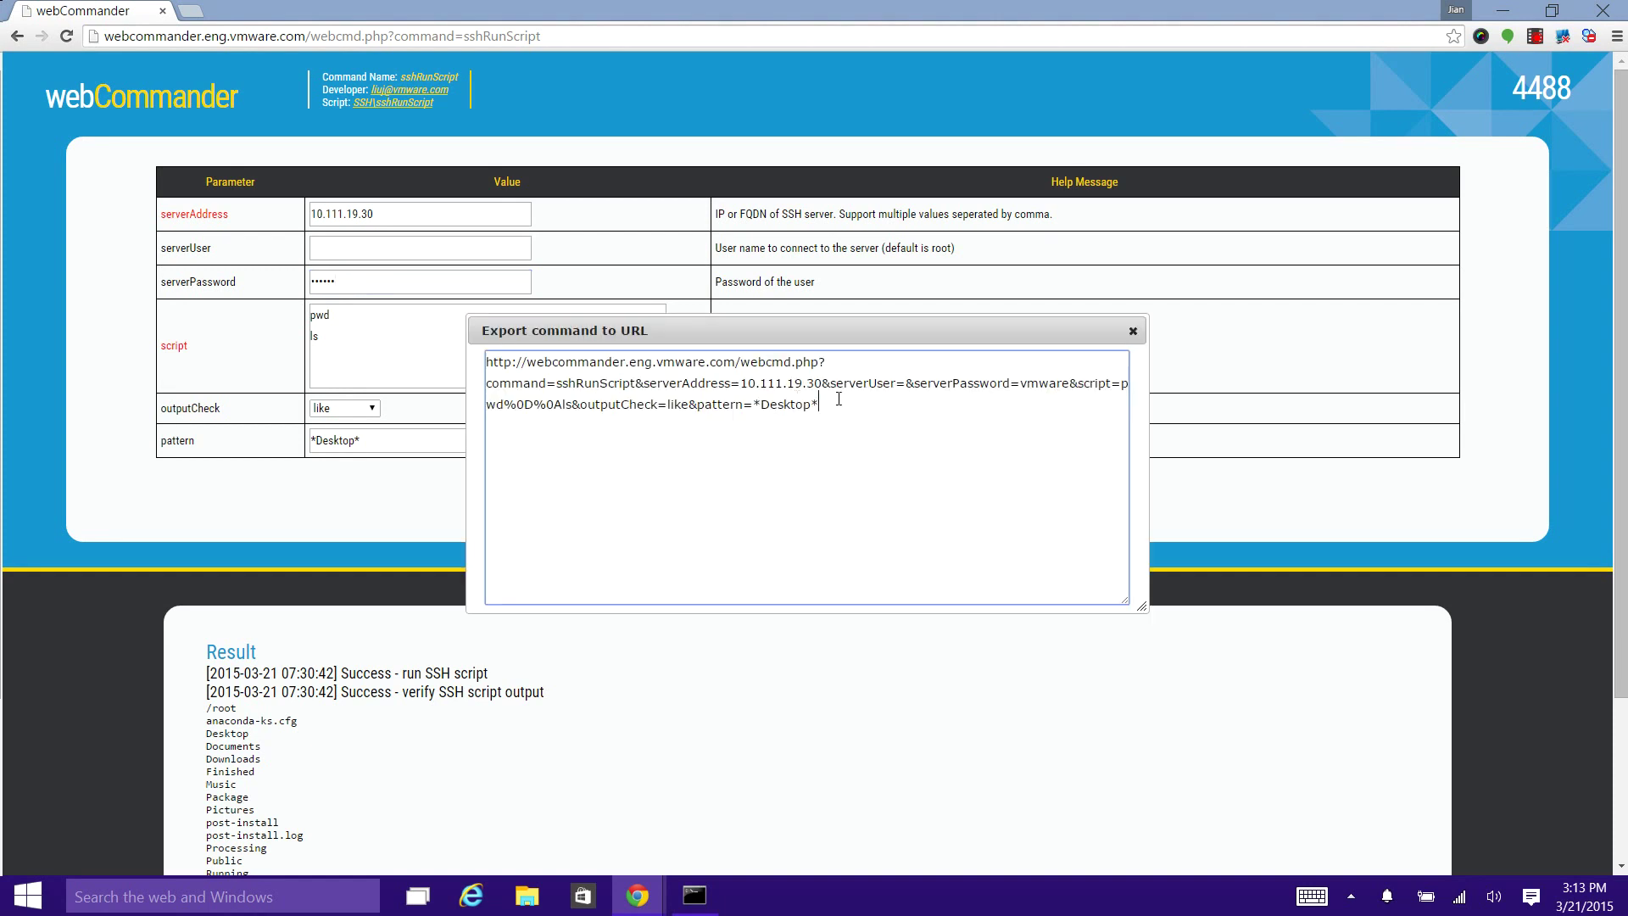
drag(819, 406, 475, 360)
key(ctrl+c)
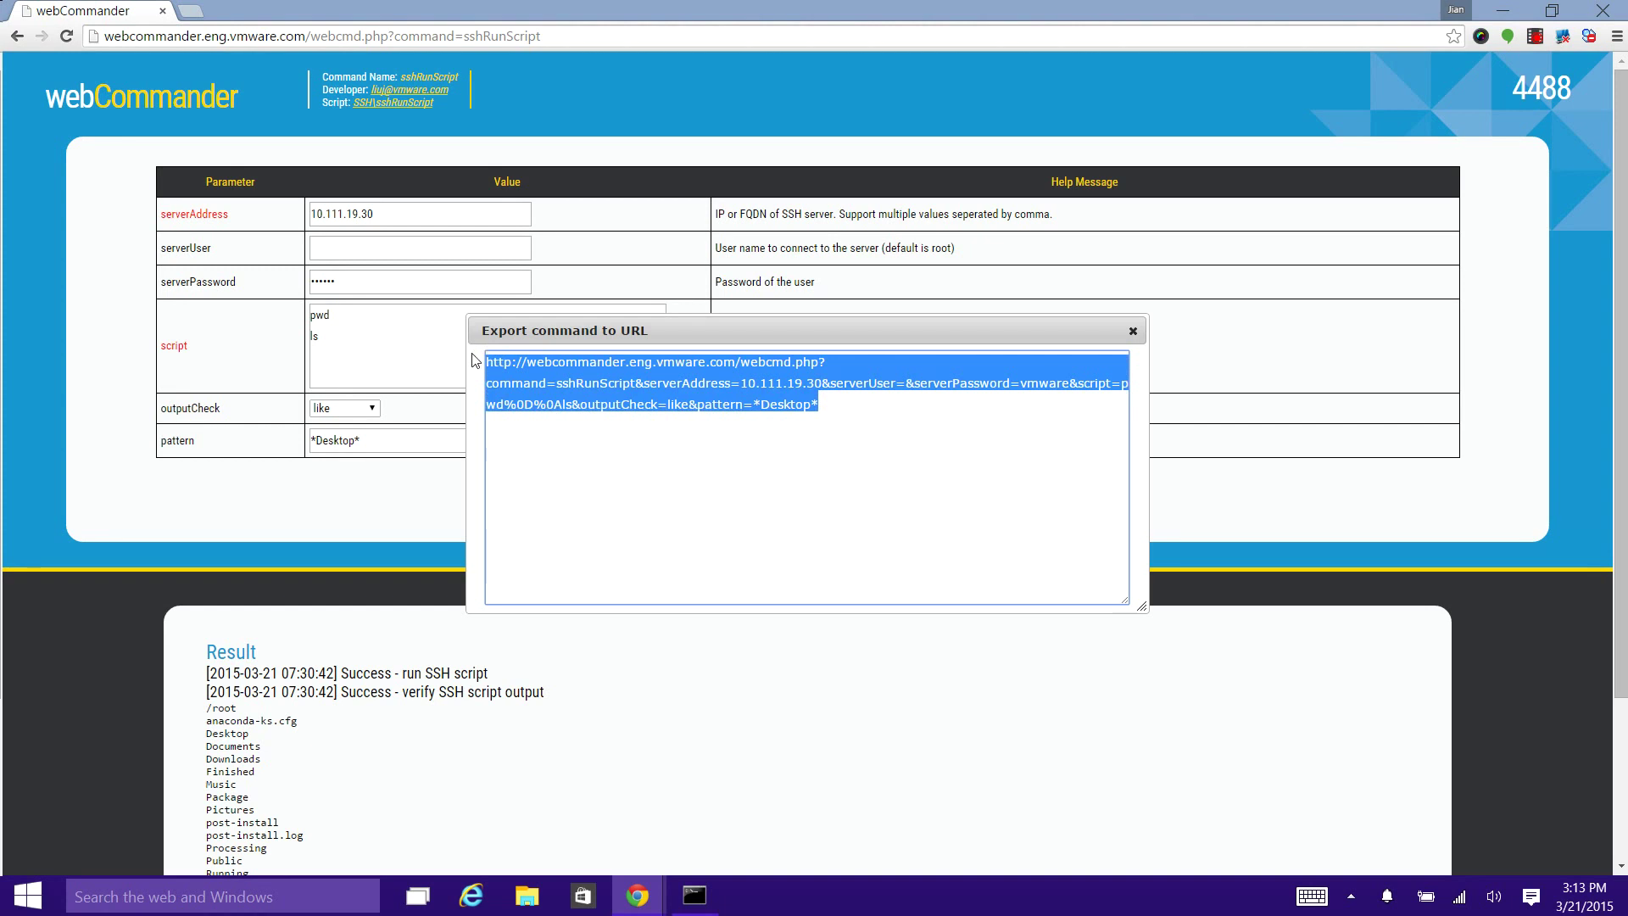
click(736, 368)
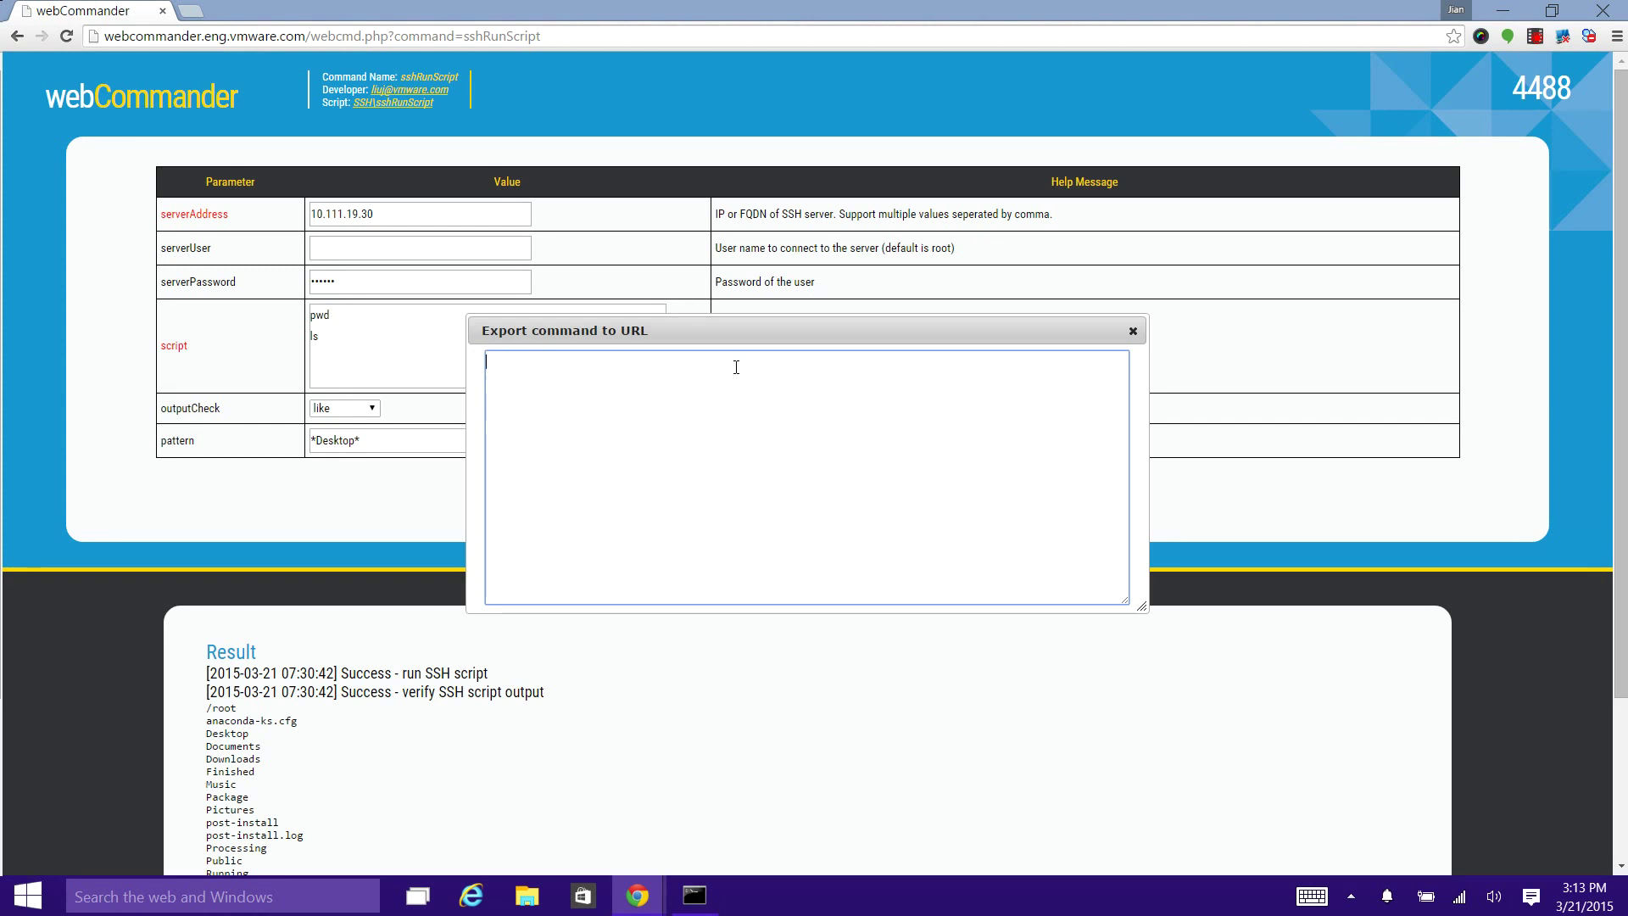
click(1133, 330)
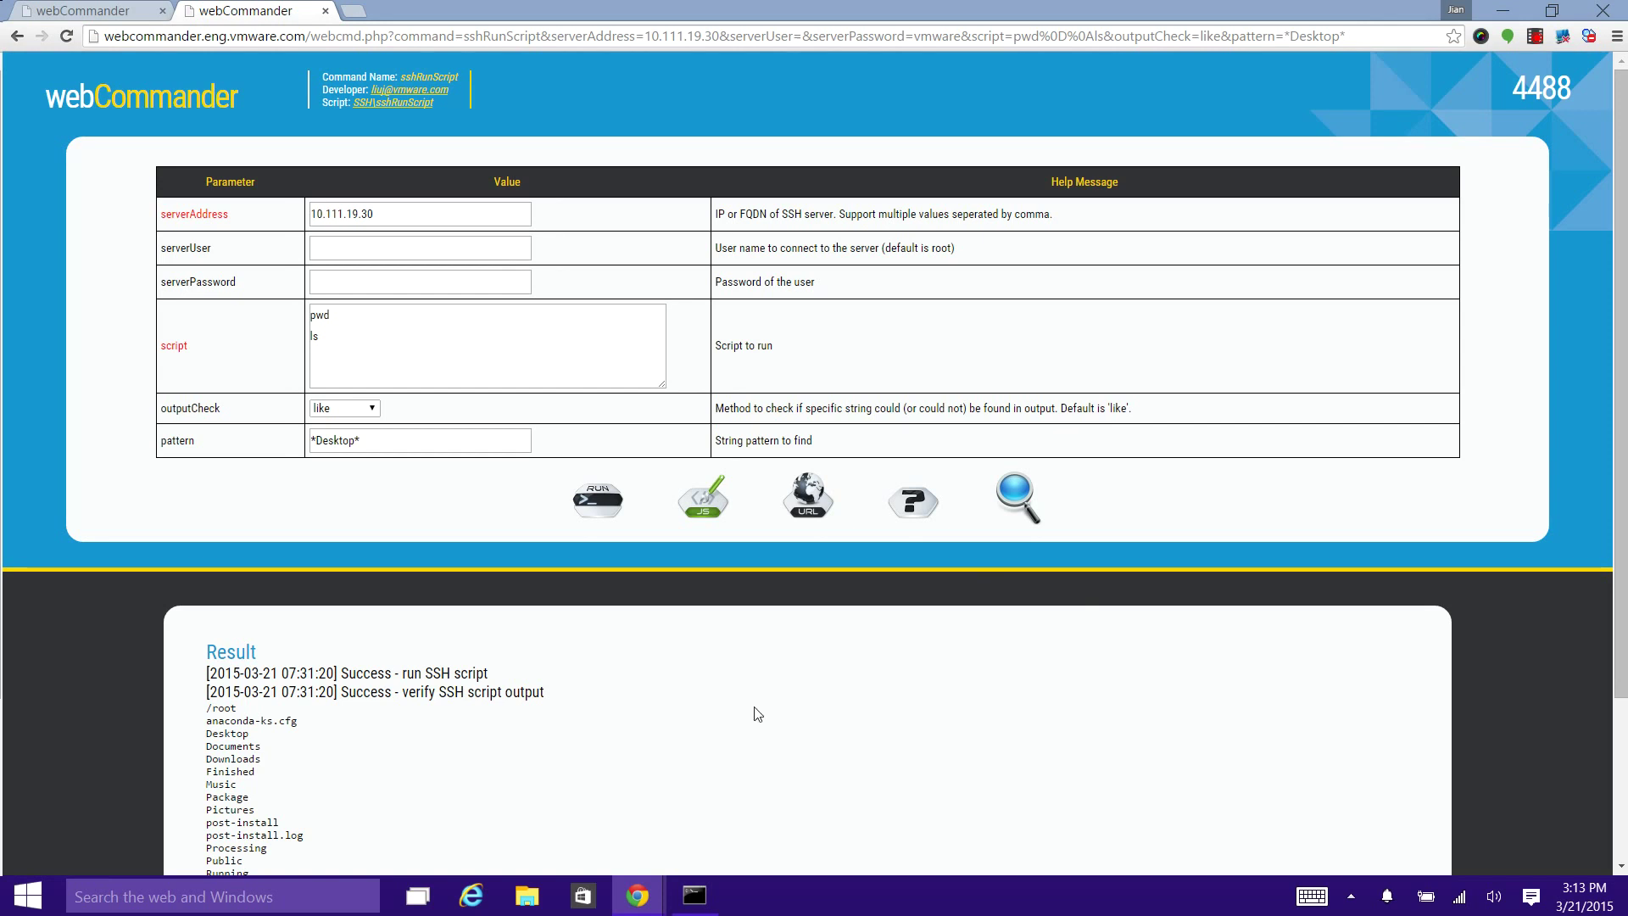
In PowerShell, fetch the copied URL with invoke-webrequest into $r and print $r.content.
click(704, 900)
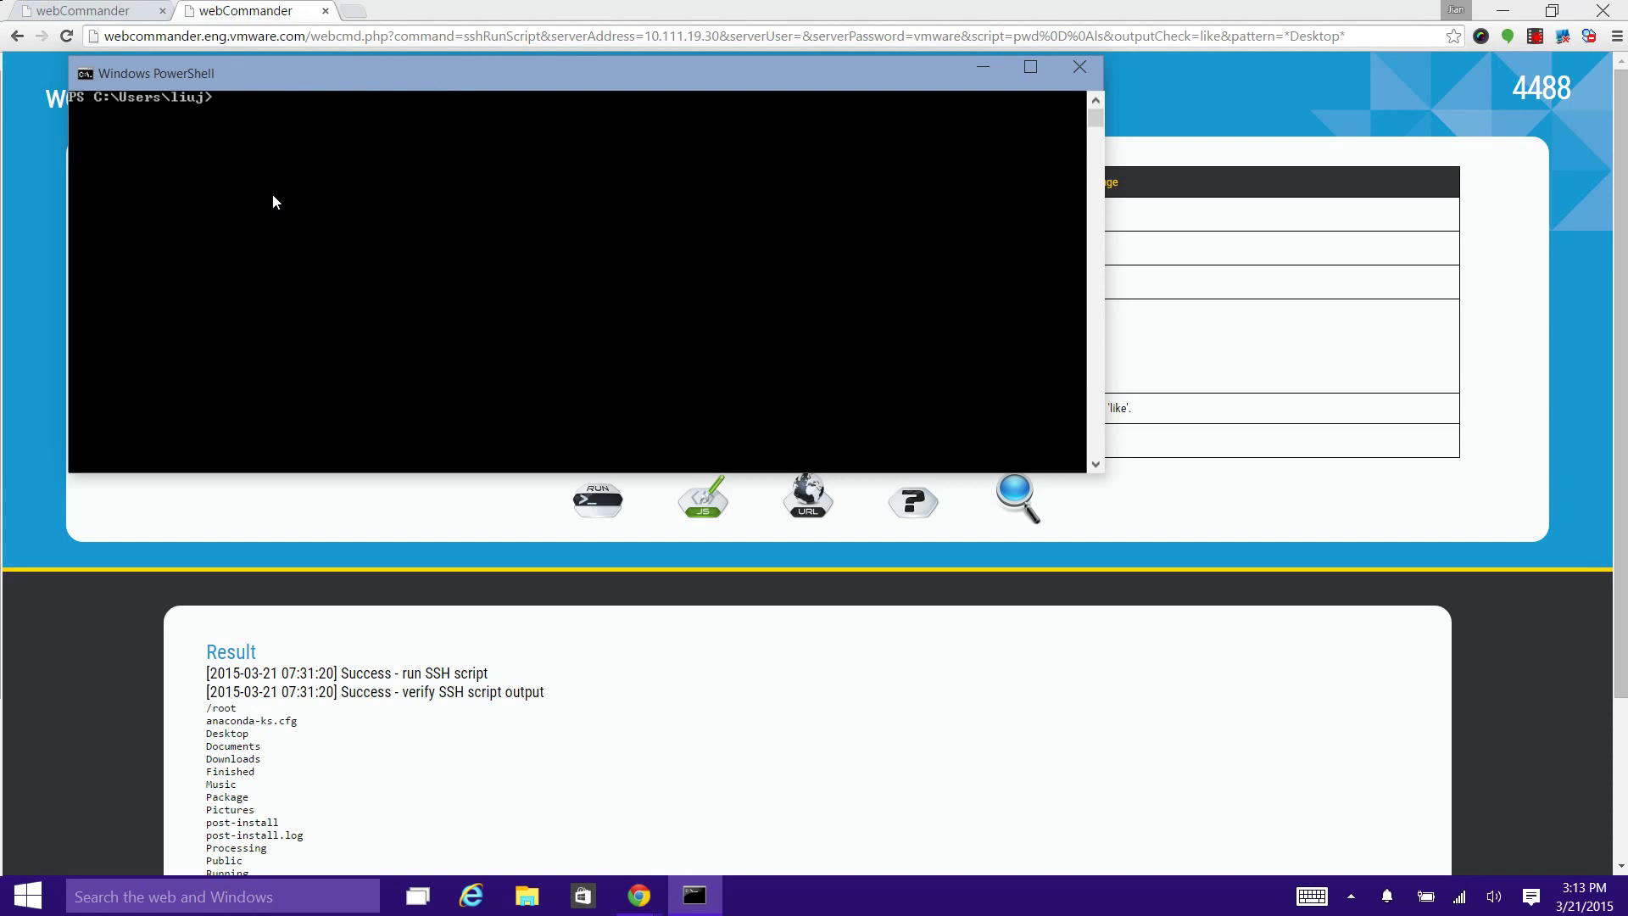
text($r = invoke-webrequest -uri ')
right_click(272, 193)
text(')
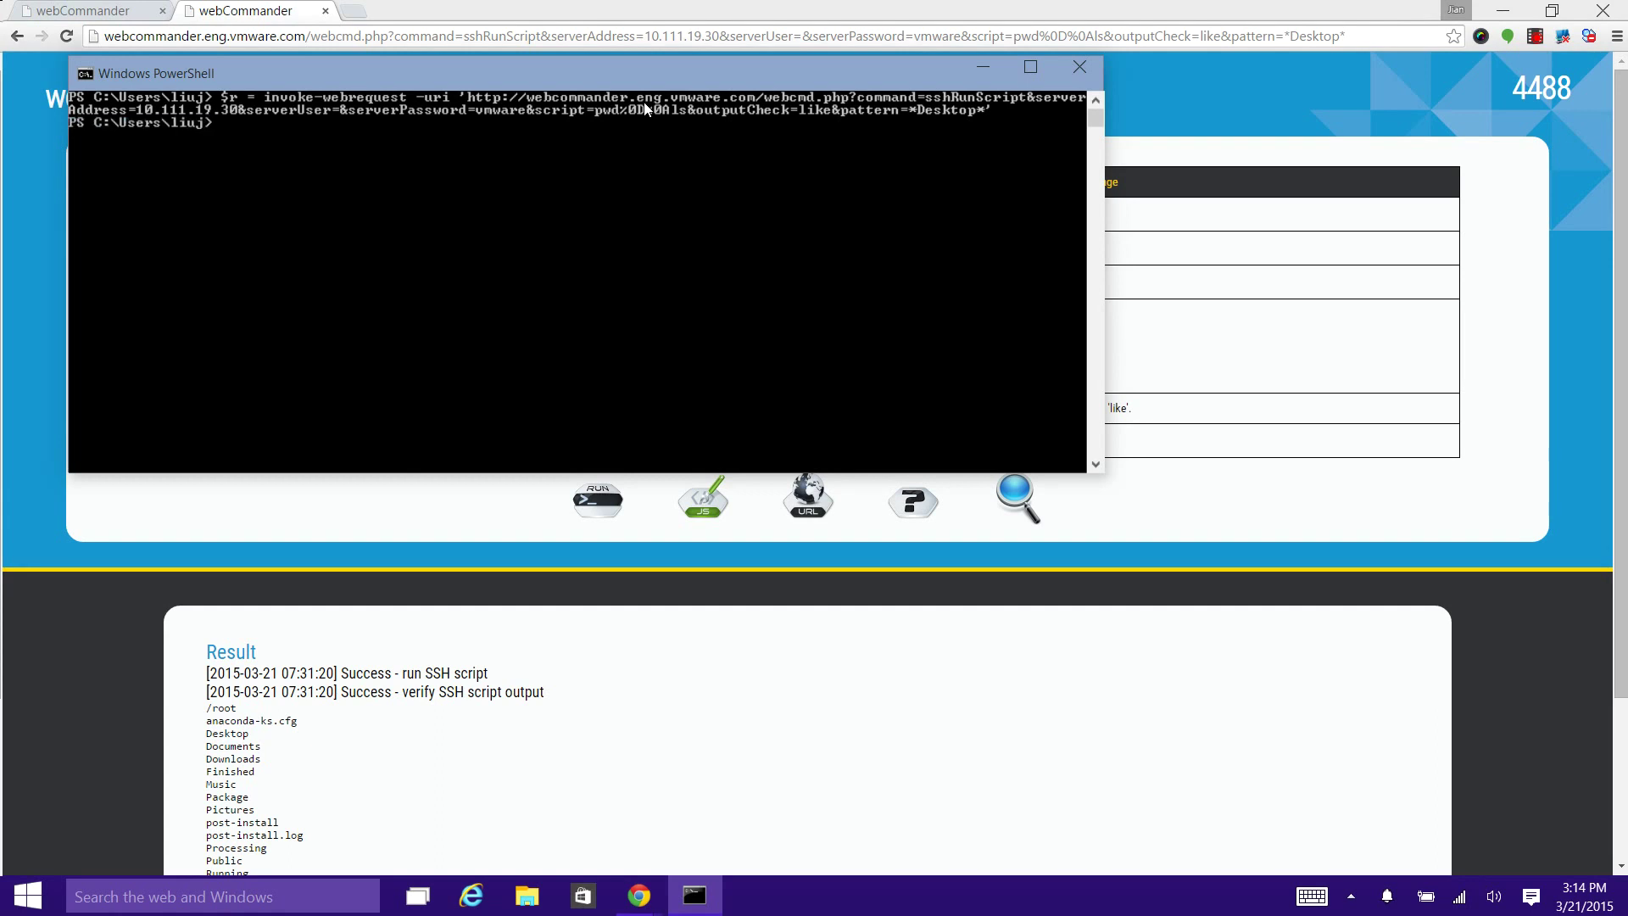
text($r.content)
key(Return)
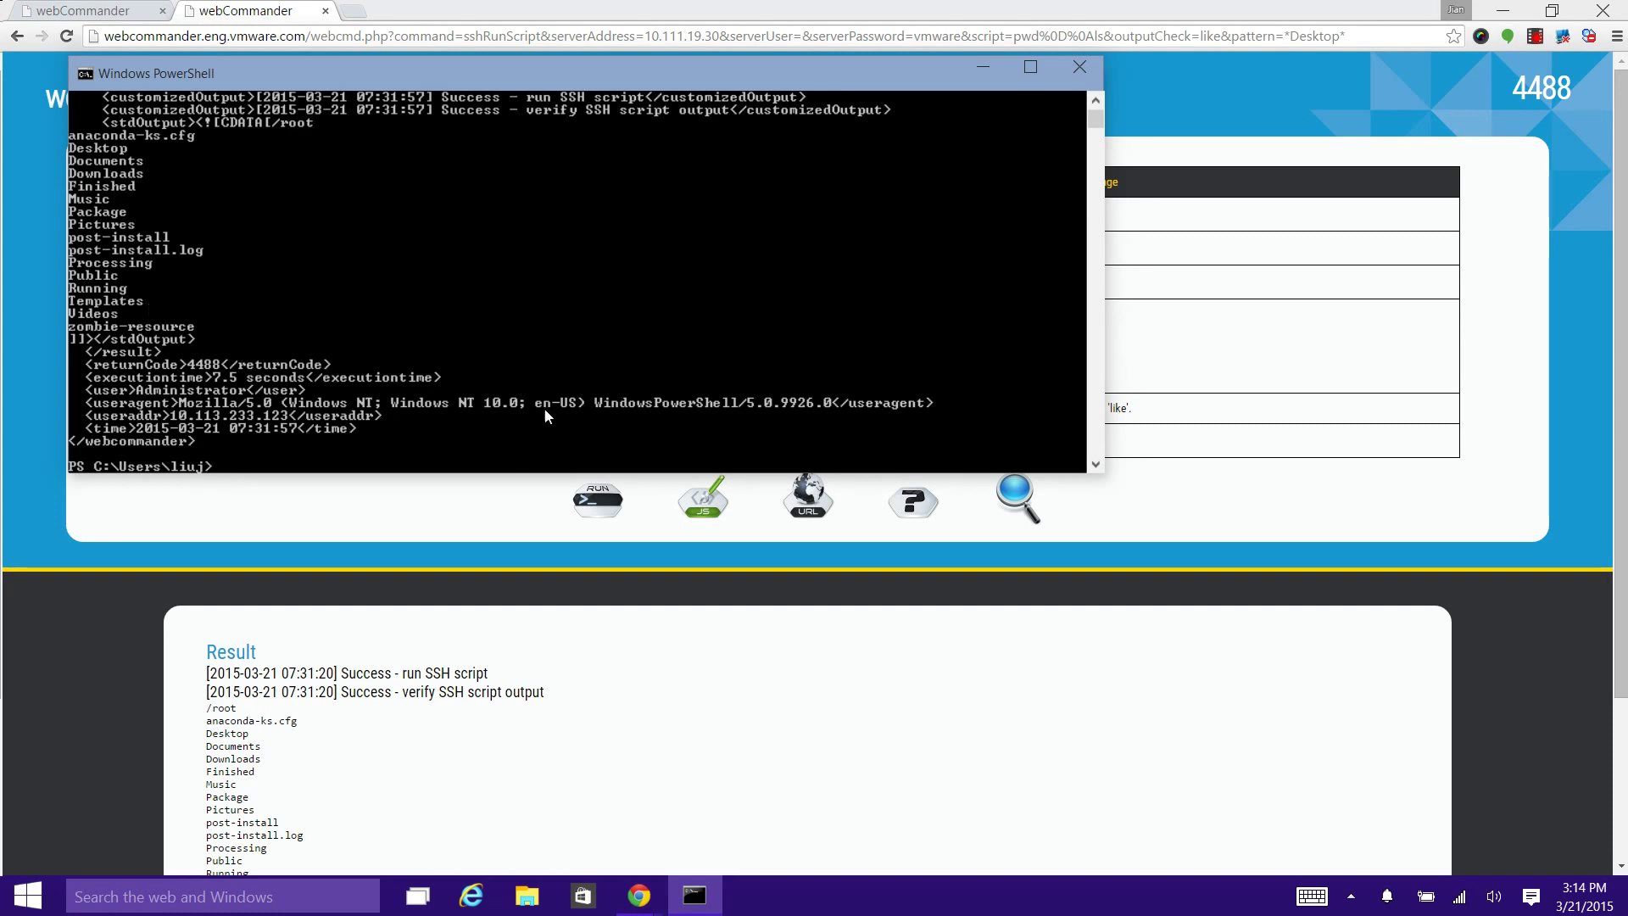
Minimize PowerShell to show the sshRunScript form with its Success result again.
click(987, 69)
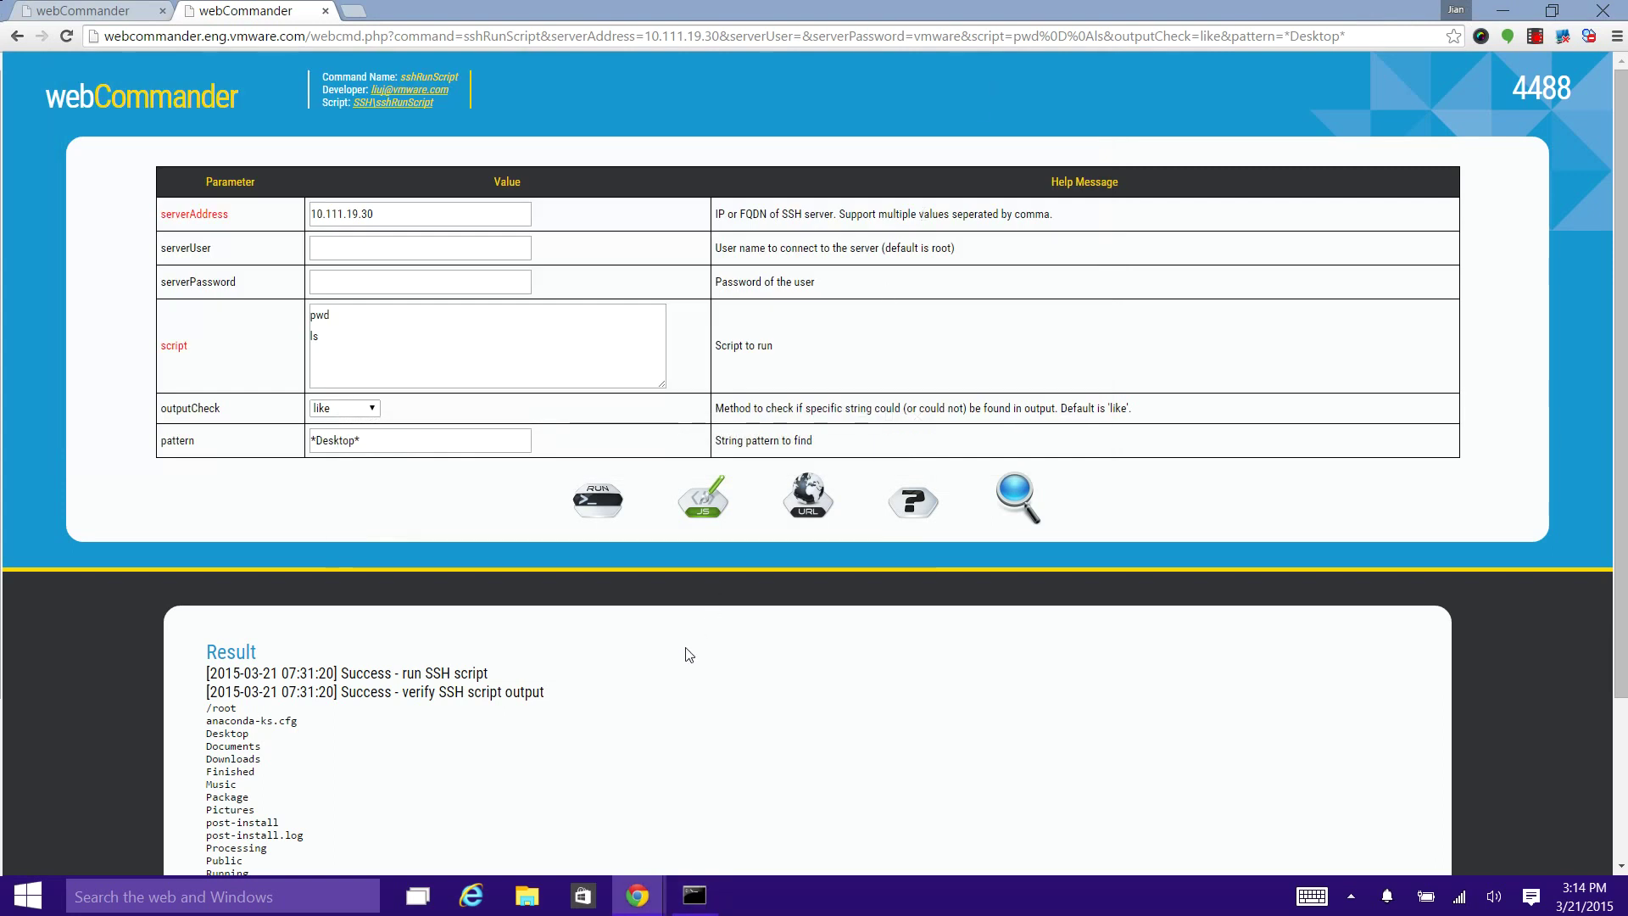